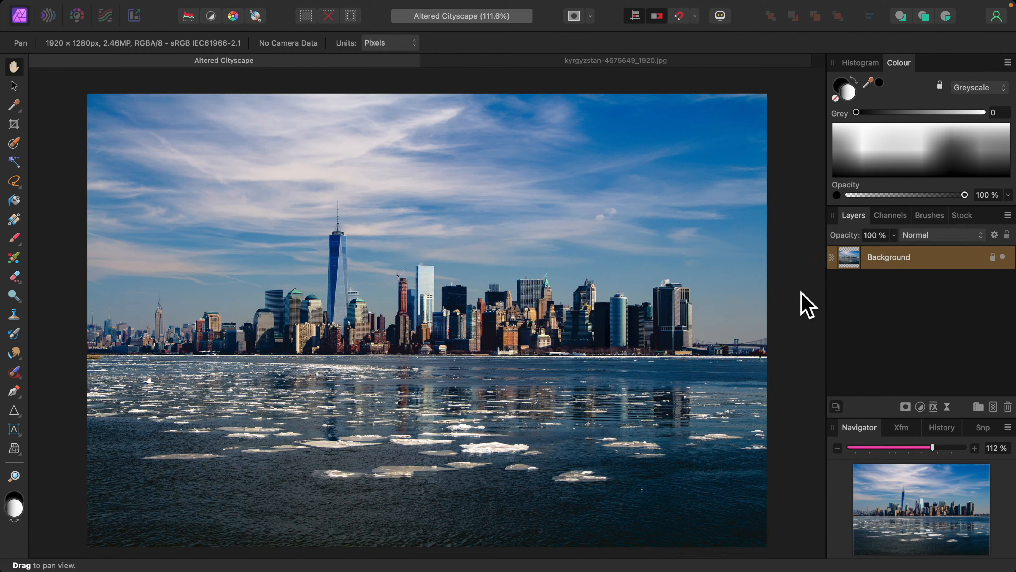
Rename the Background layer as City skyline.
double_click(910, 258)
type("City skyl")
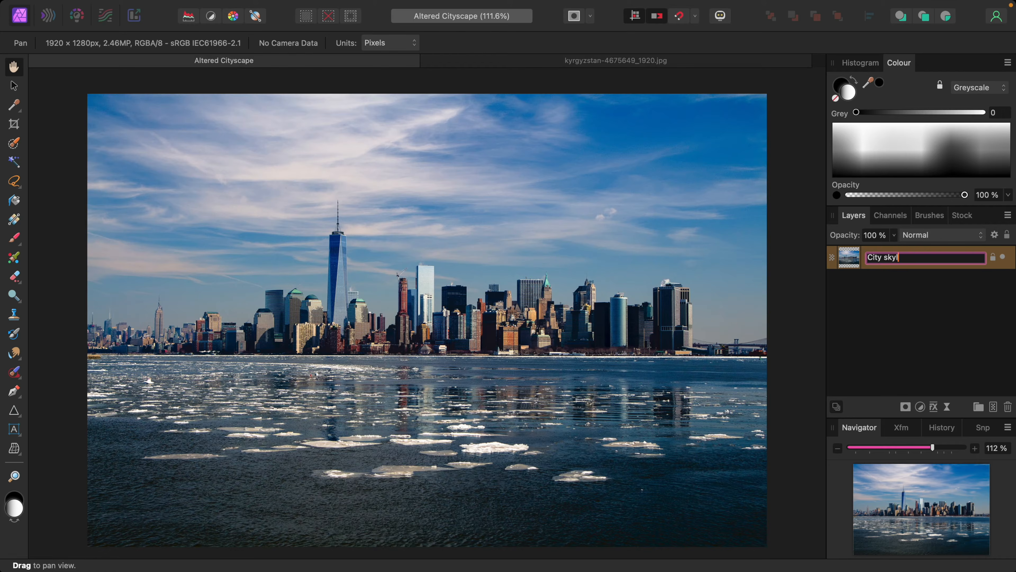
type("ine")
key("Return")
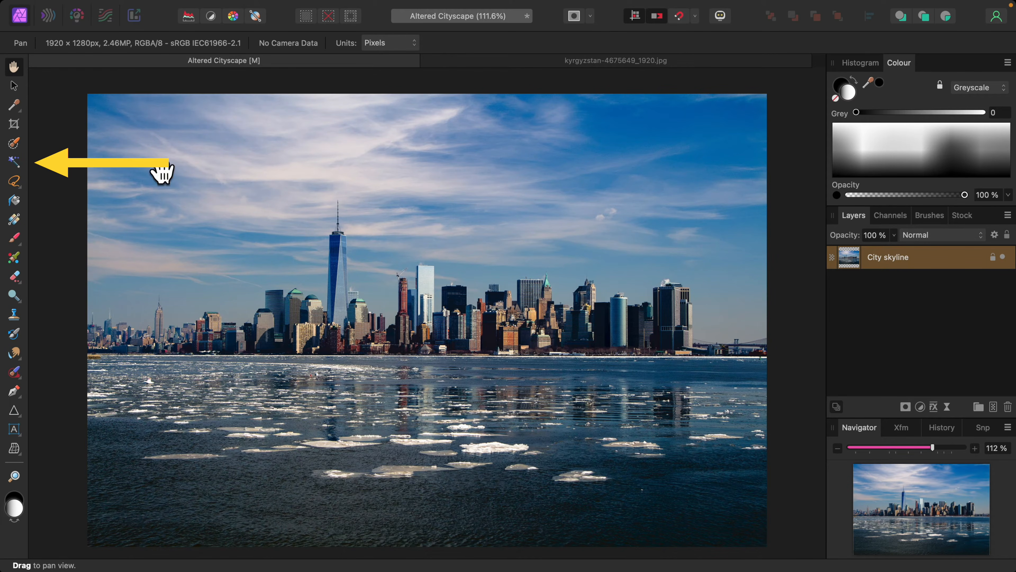
Flood-select the sky above the skyline with the selection mode set to Add and Contiguous enabled.
left_click(14, 162)
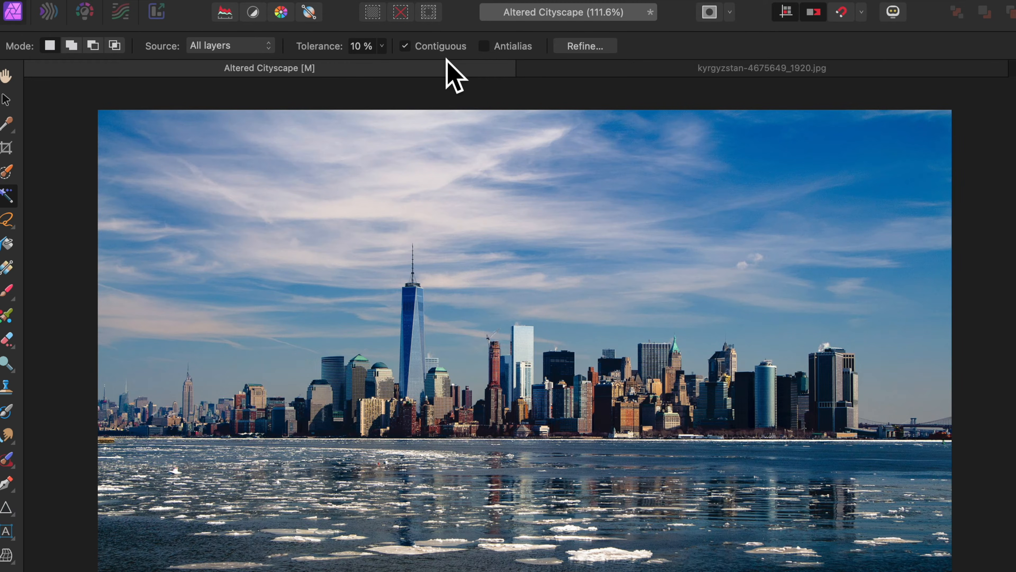
left_click(74, 49)
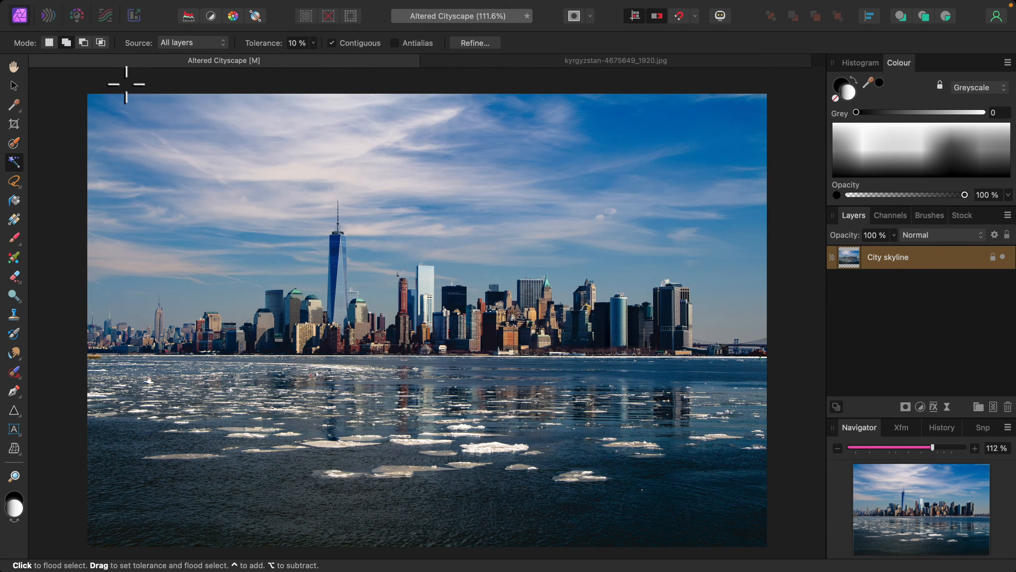
left_click_drag(117, 279, 382, 206)
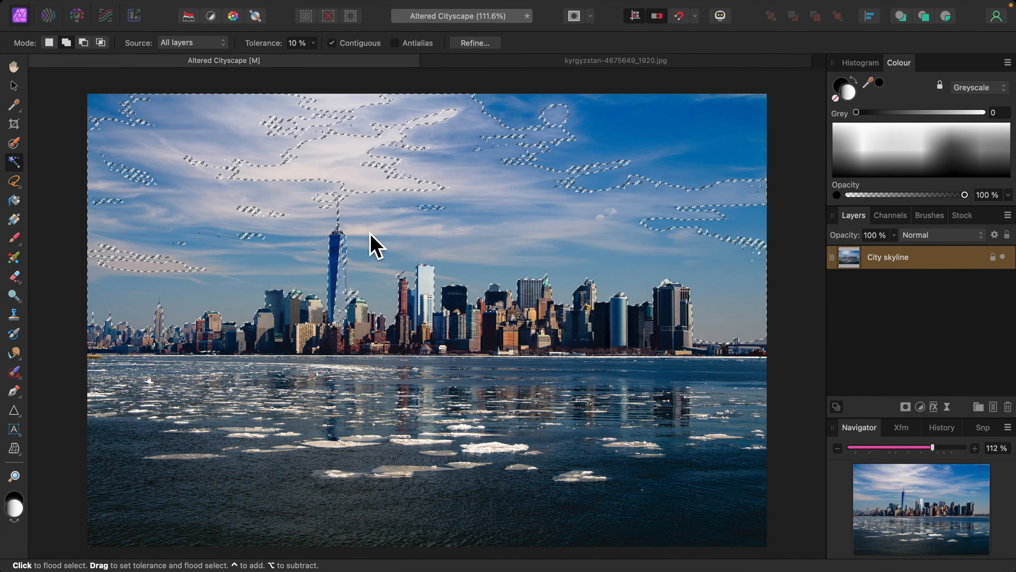
Add the missed cloud patches and the deep blue upper area of the sky to the flood selection.
left_click(323, 202)
left_click(252, 239)
left_click(172, 274)
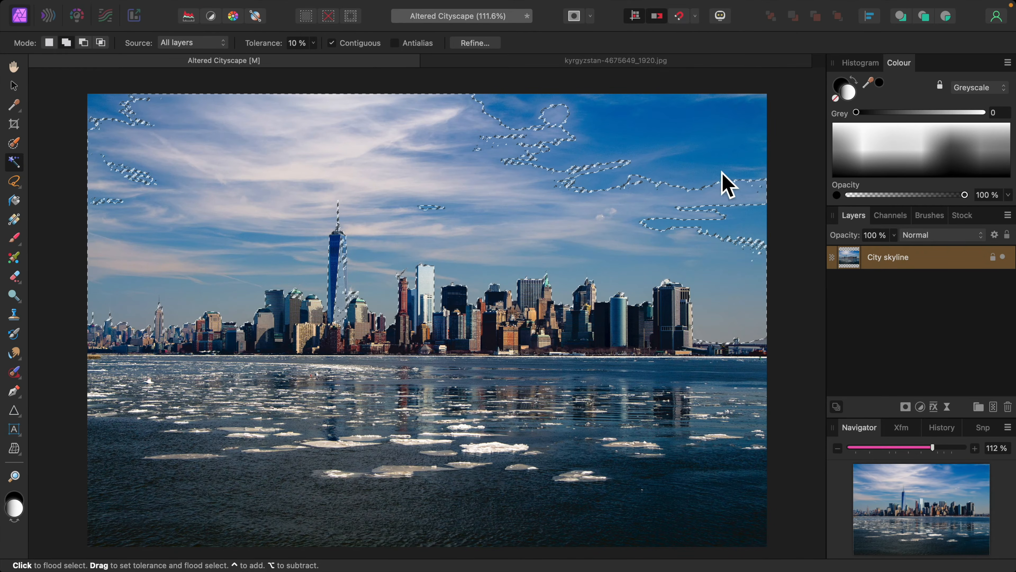
left_click(744, 236)
left_click(654, 133)
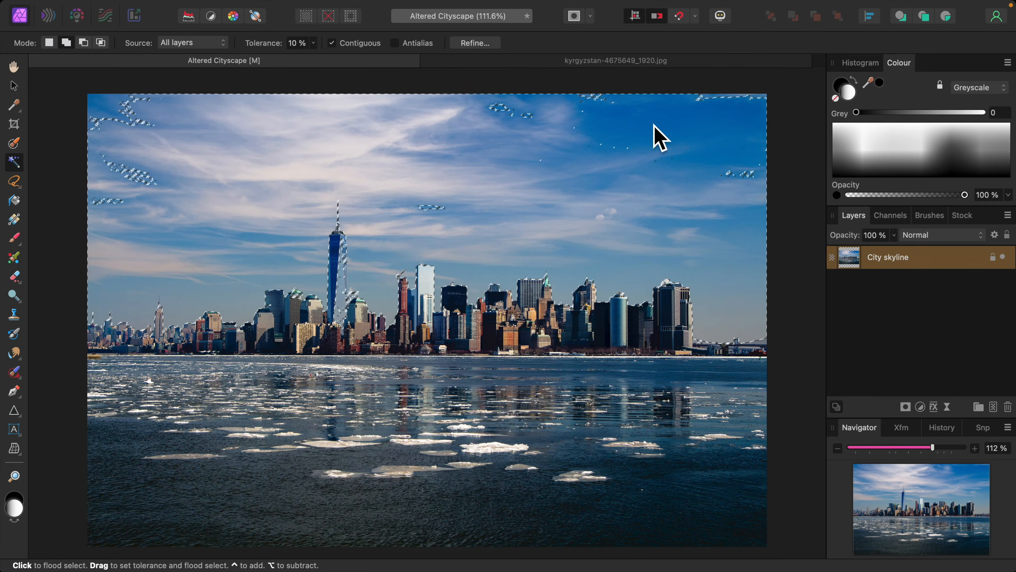
left_click(505, 113)
Set up the Selection Brush in subtract mode with a width of 11 px for working close up on the skyline.
key("super+plus")
key("super+plus")
key("super+plus")
key("super+plus")
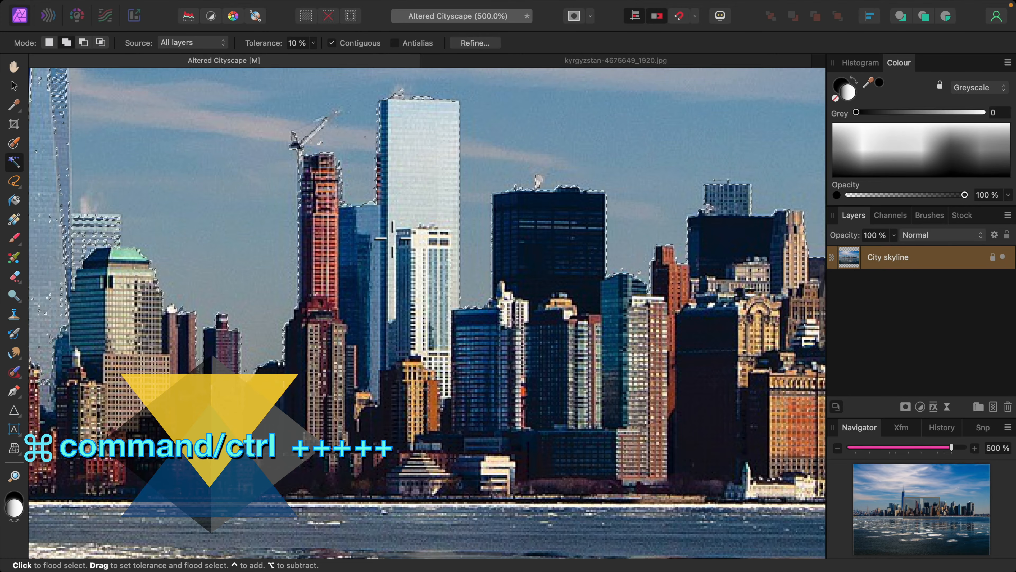
scroll(380, 228, "left", 10)
scroll(380, 228, "left", 15)
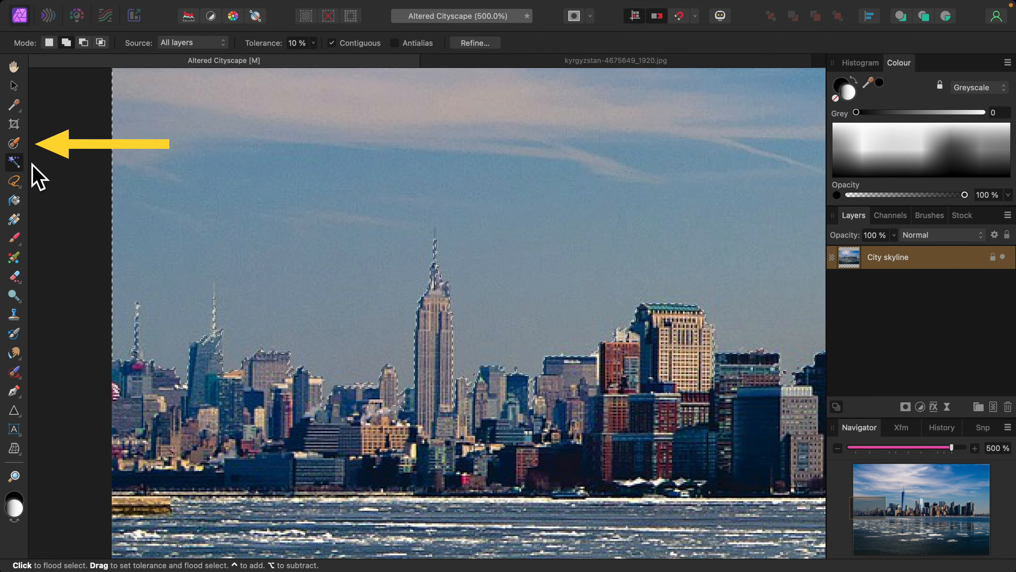
left_click(19, 146)
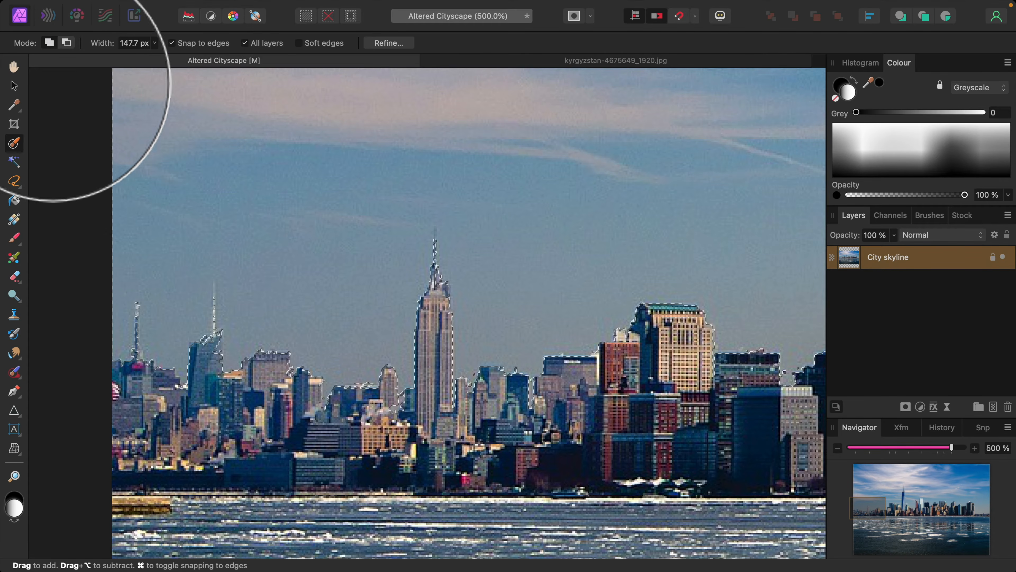
left_click(66, 45)
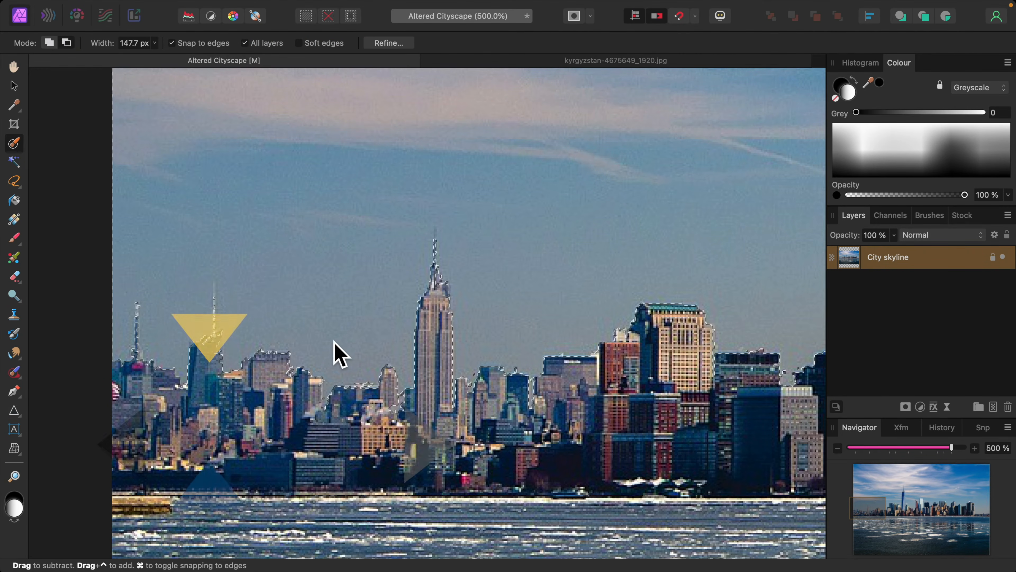
key("[")
key("[")
key("[")
key("[")
key("[")
key("[")
key("[")
key("[")
key("[")
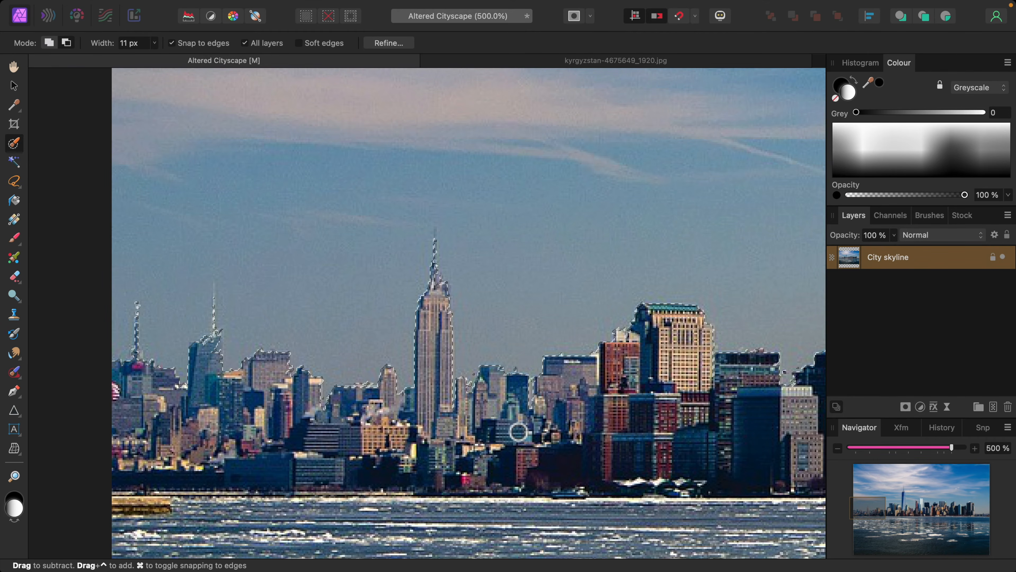
Reduce the Selection Brush to 7.9 px and subtract the striped tower and the neighbouring green-roofed tower from the sky selection.
scroll(516, 431, "right", 3)
scroll(516, 431, "right", 3)
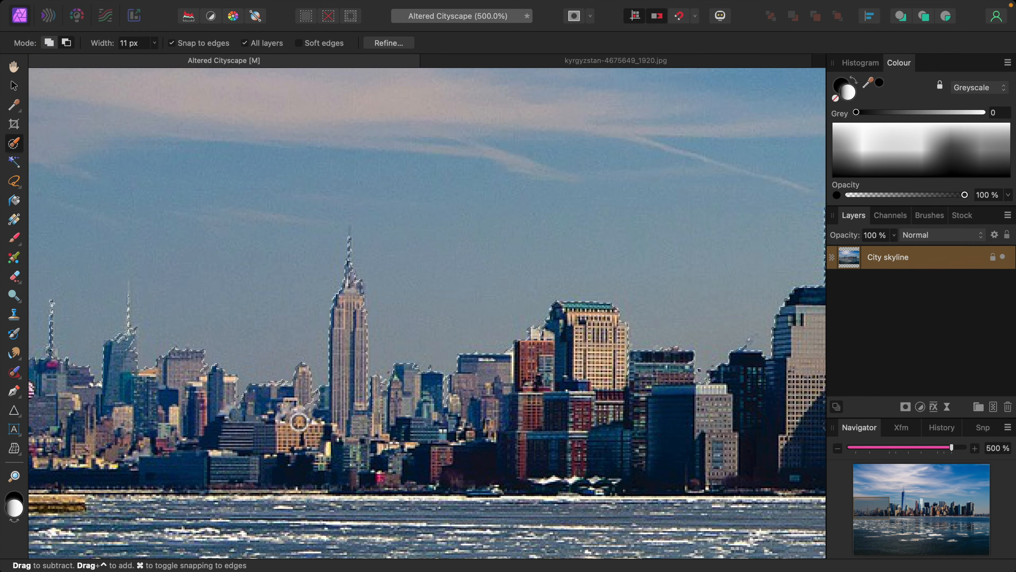
key("bracketleft")
key("bracketleft")
key("bracketleft")
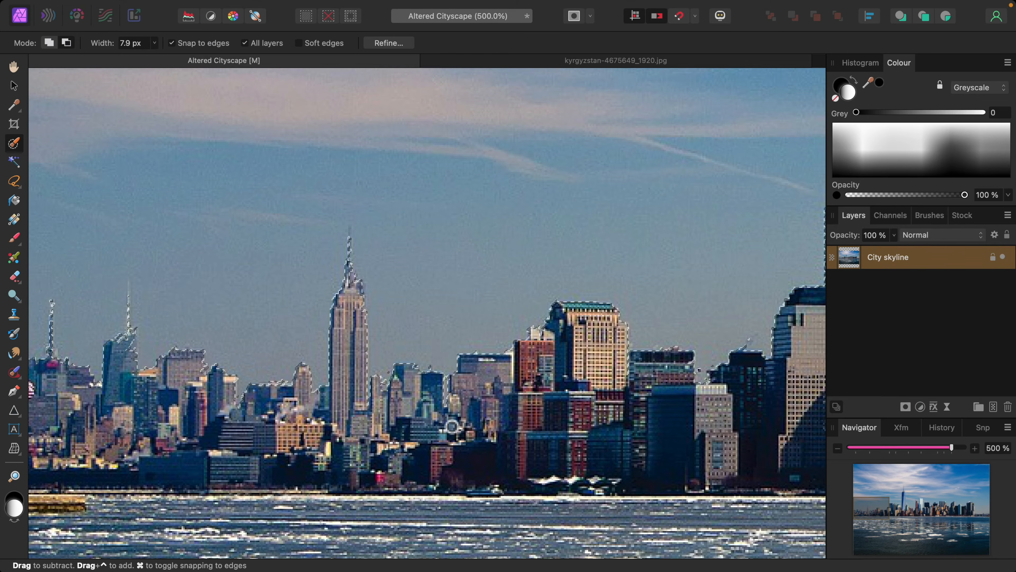
scroll(512, 420, "right", 10)
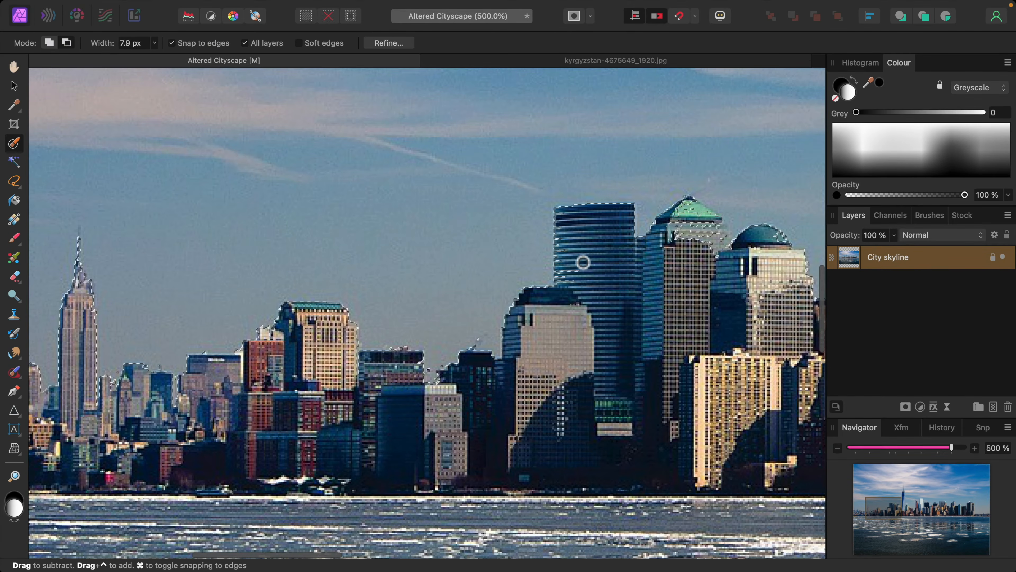
left_click_drag(566, 231, 569, 277)
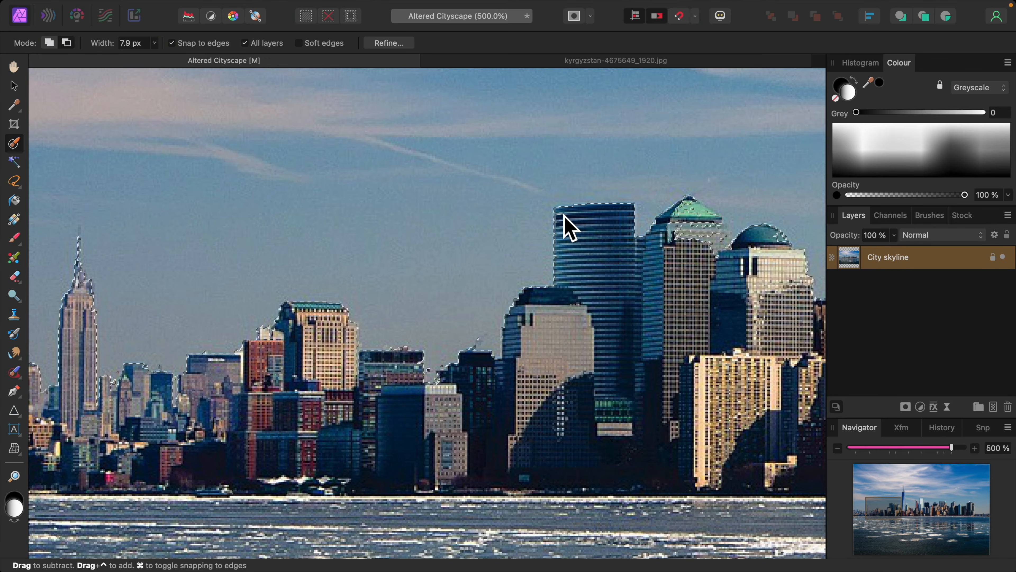
mouse_move(645, 237)
left_mouse_down()
mouse_move(723, 227)
mouse_move(695, 211)
mouse_move(684, 236)
mouse_move(715, 245)
left_mouse_up()
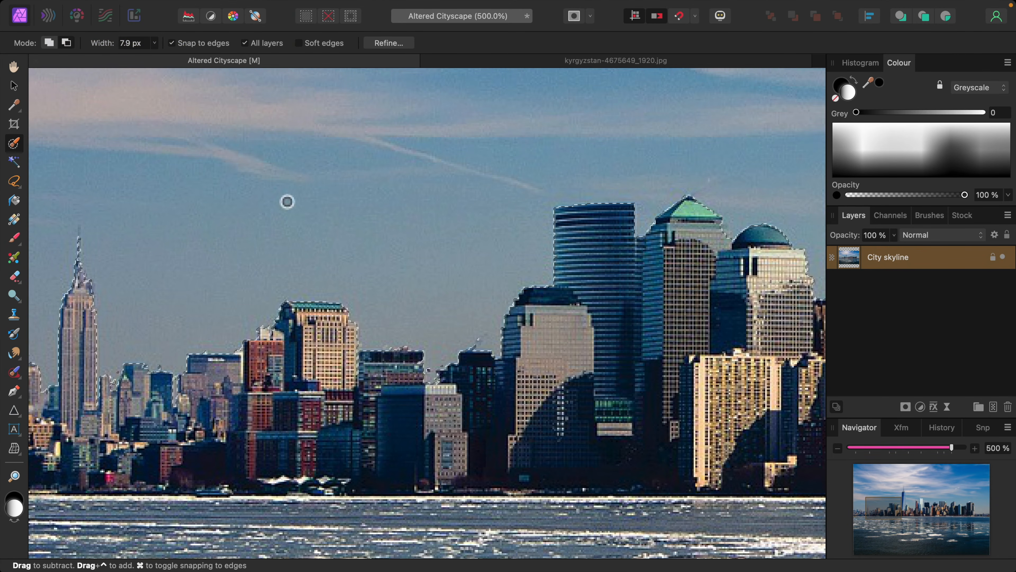
Subtract the facade of the tallest glass tower from the sky selection.
scroll(602, 323, "right", 10)
scroll(602, 323, "up", 2)
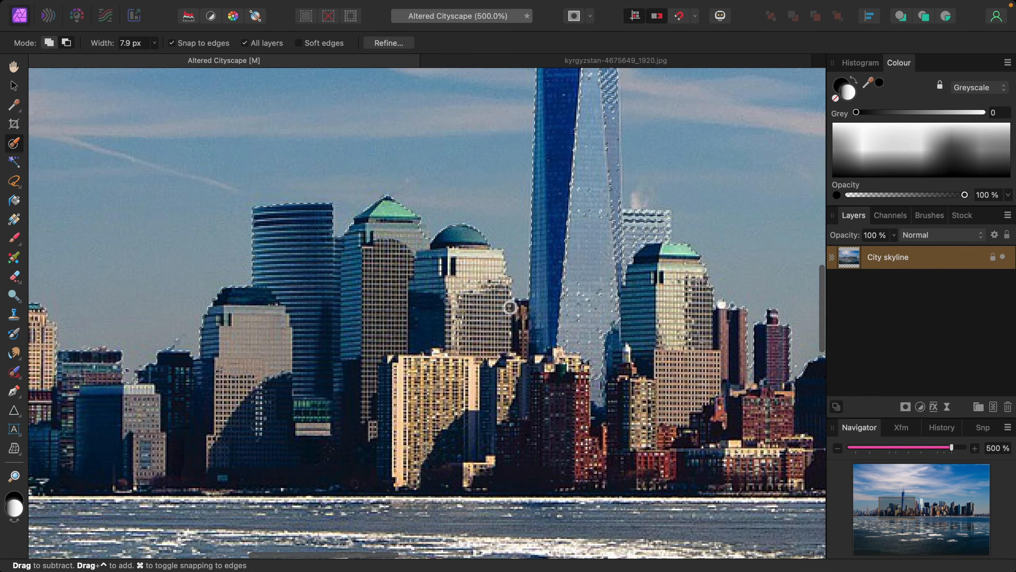
scroll(558, 311, "up", 2)
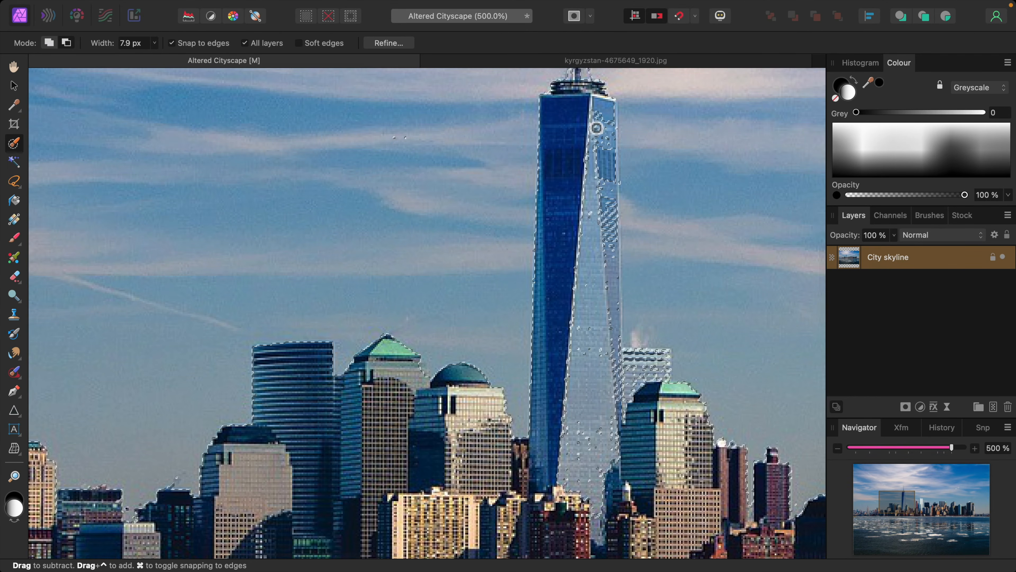
left_click_drag(589, 222, 605, 185)
key("super+z")
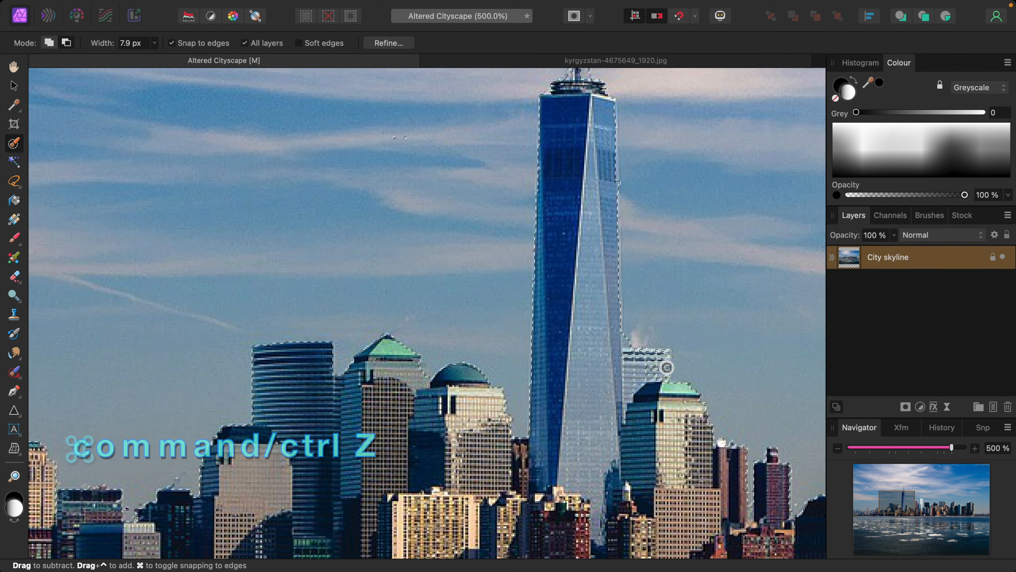
Examine the selection edge along the whole skyline for building areas wrongly included with the sky.
scroll(680, 426, "right", 6)
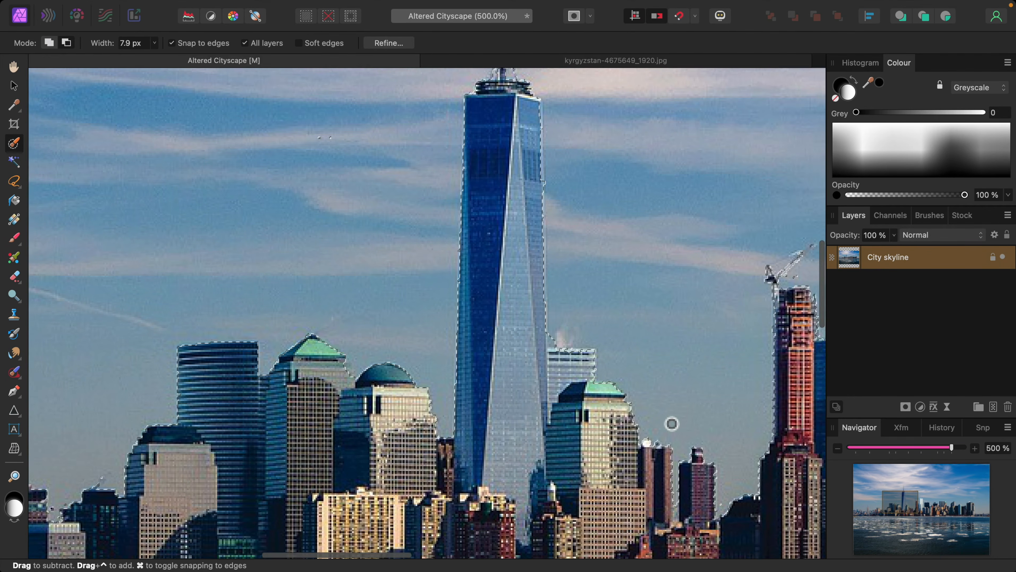
scroll(636, 453, "right", 14)
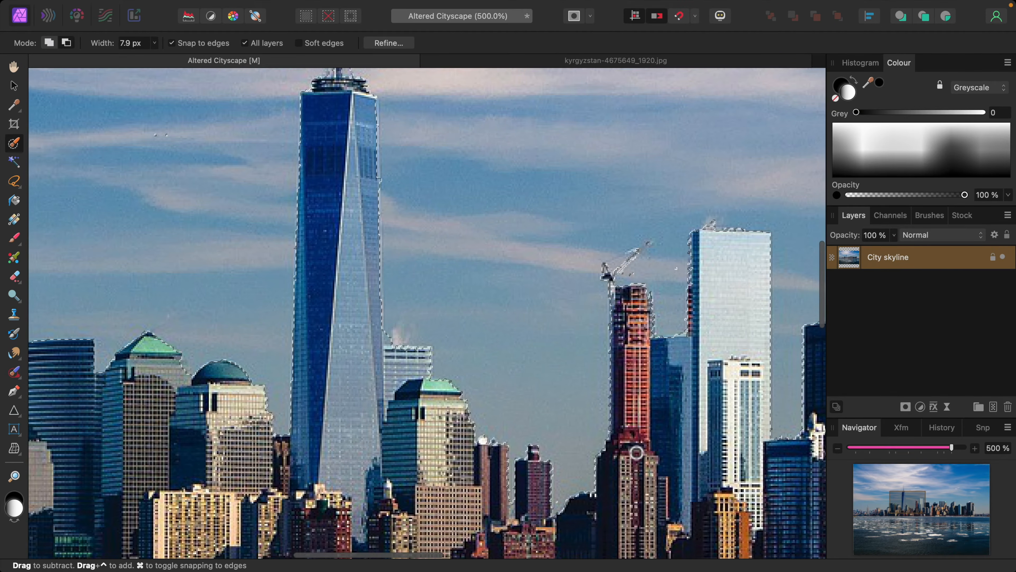
scroll(636, 452, "right", 19)
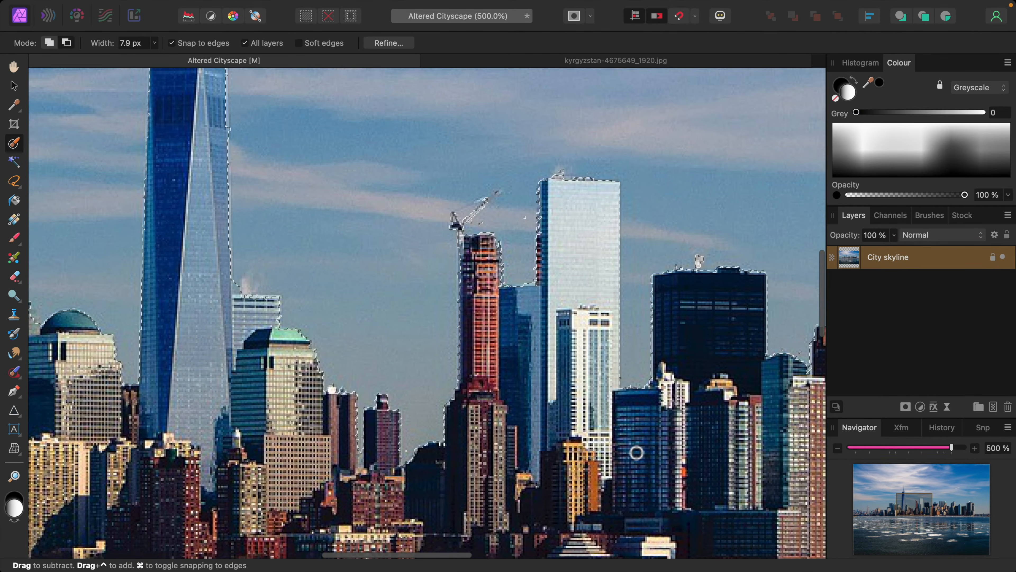
scroll(634, 452, "right", 17)
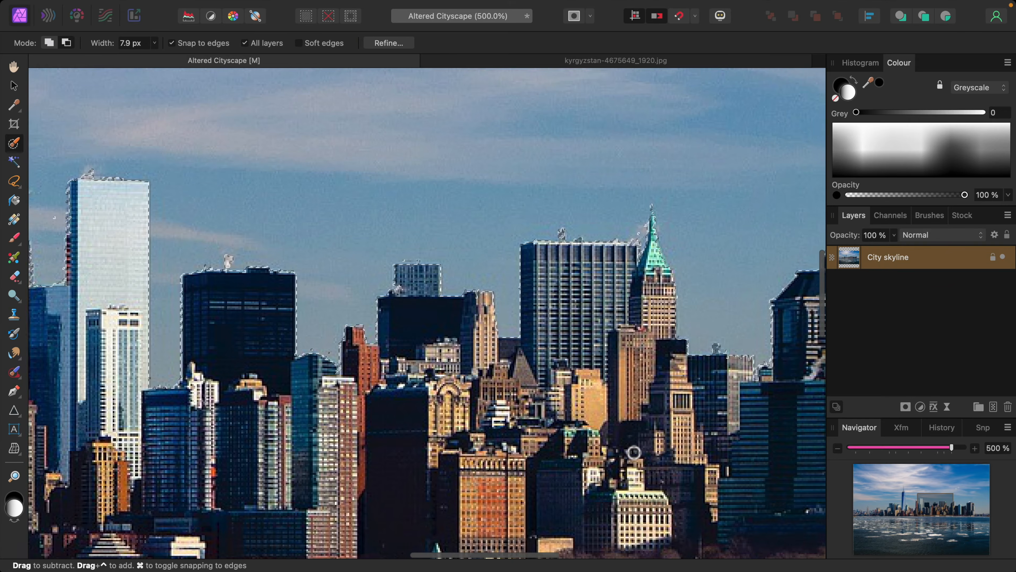
scroll(634, 452, "right", 20)
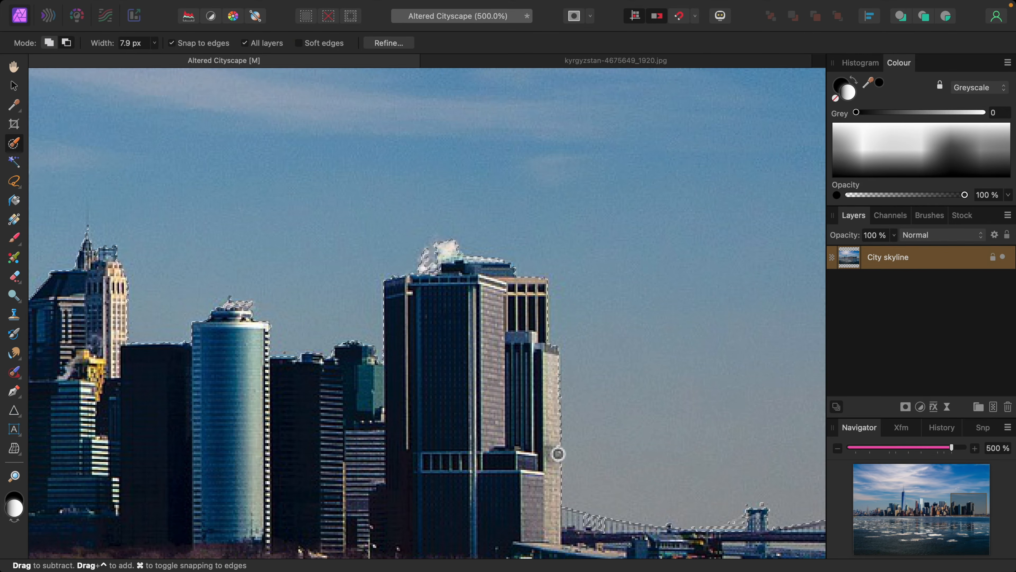
scroll(508, 434, "down", 5)
scroll(506, 432, "right", 15)
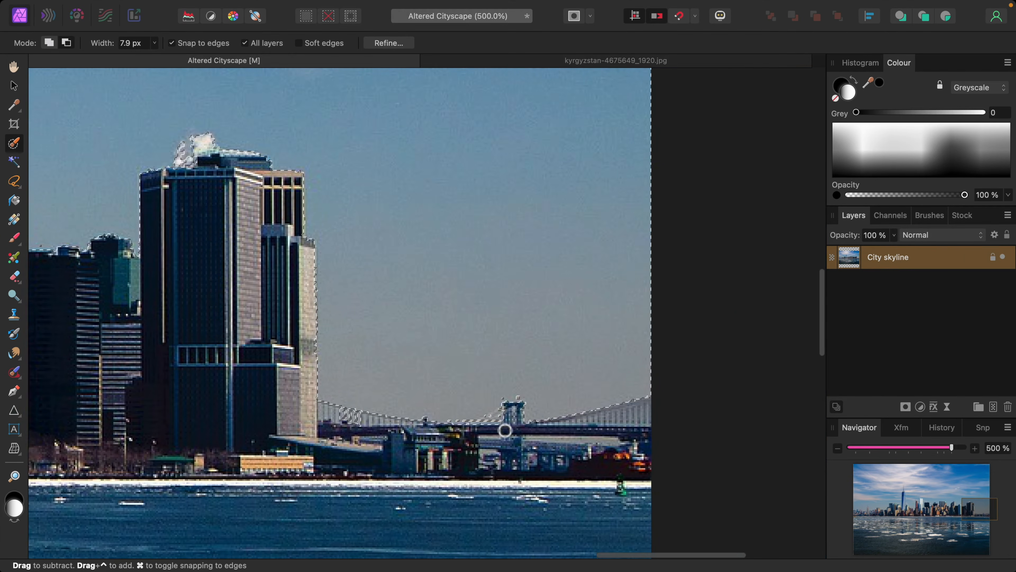
scroll(505, 430, "left", 20)
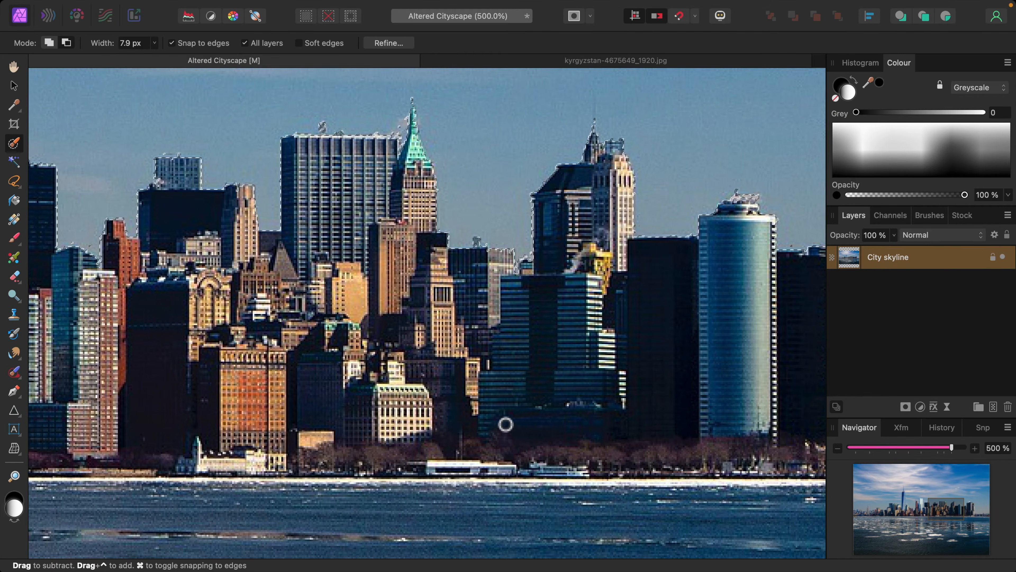
scroll(500, 420, "left", 2)
scroll(500, 419, "left", 20)
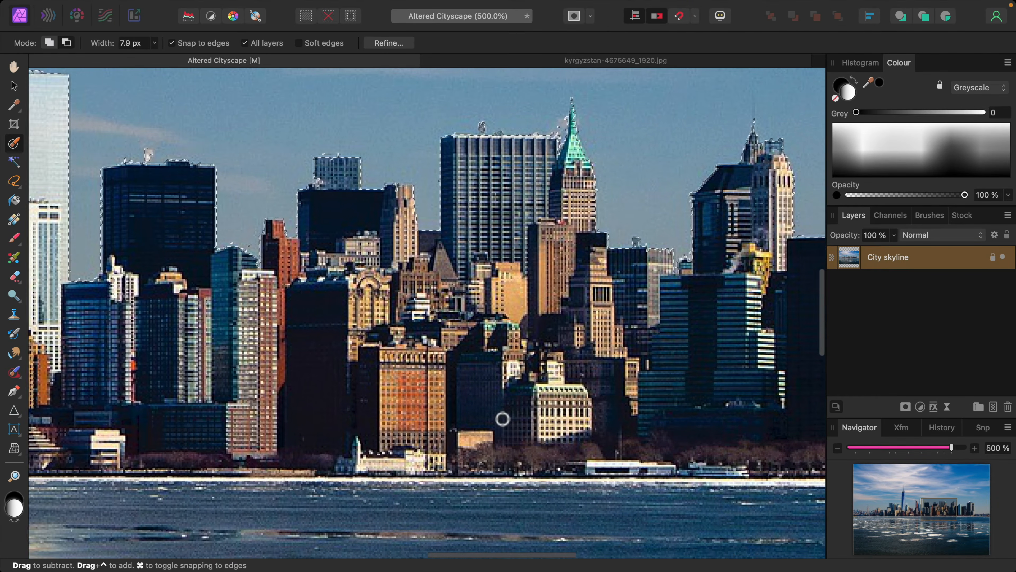
scroll(503, 419, "left", 20)
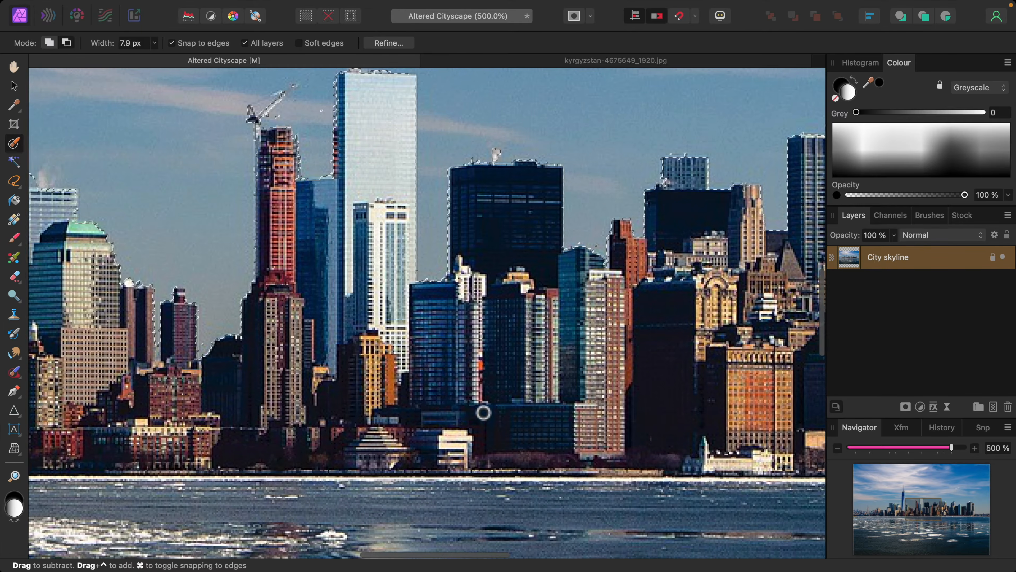
scroll(478, 407, "left", 20)
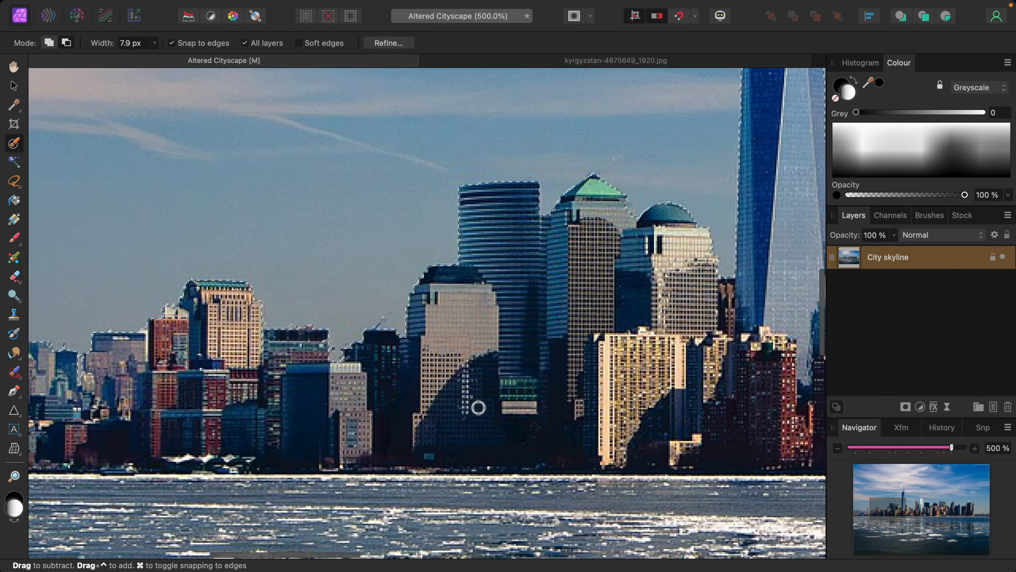
scroll(478, 407, "left", 20)
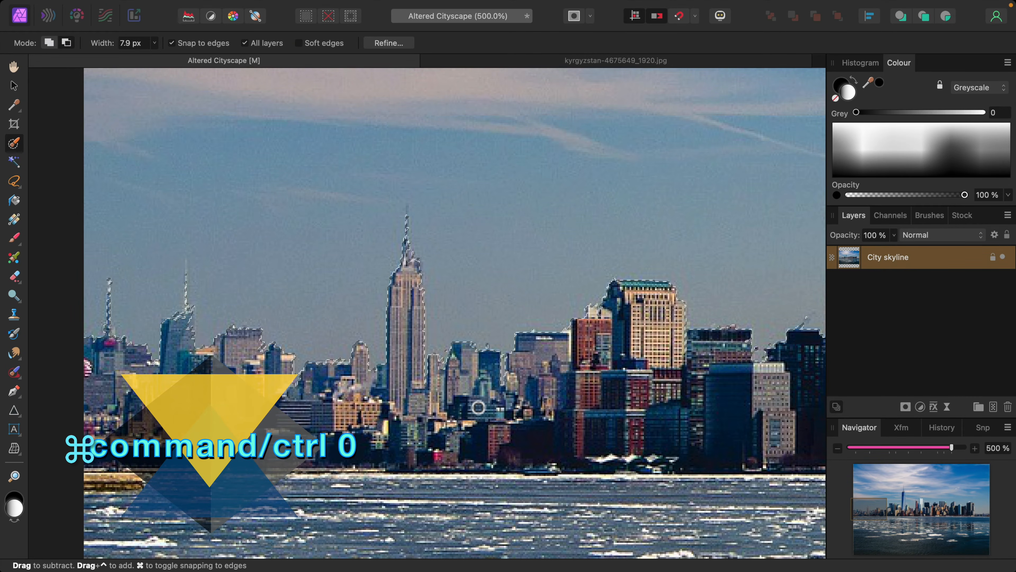
Switch the Selection Brush to Add at 149.1 px wide and paint over the remaining unselected sky patches.
key("super+0")
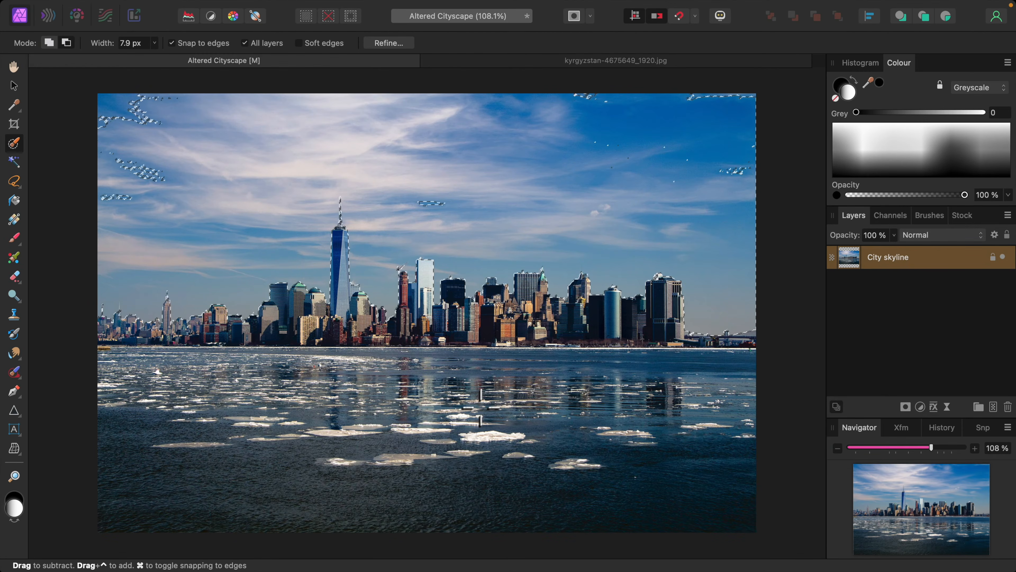
left_click(49, 42)
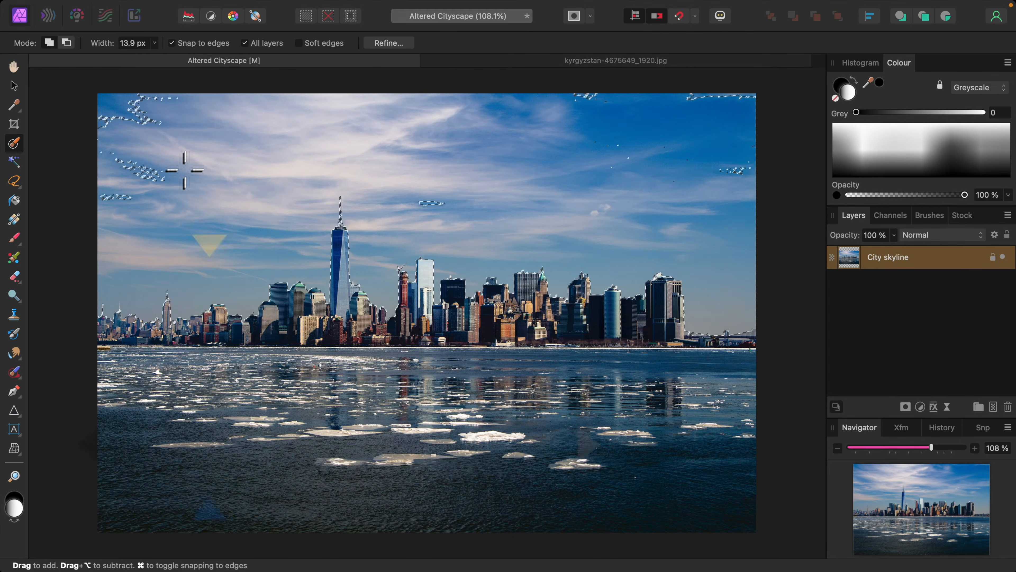
key("bracketright")
key("bracketright")
key("bracketright")
key("bracketright")
key("bracketright")
key("bracketright")
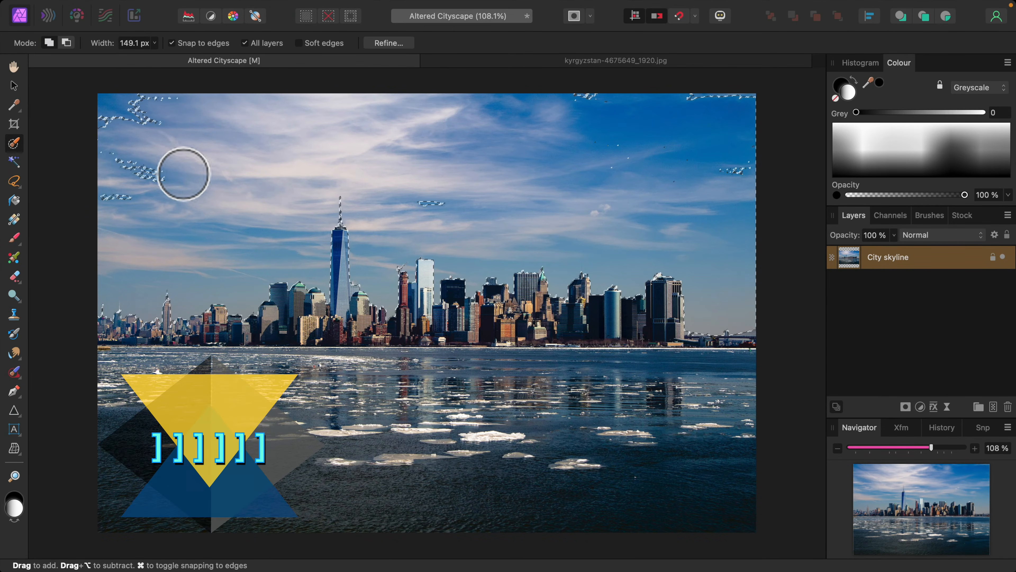
key("bracketright")
mouse_move(183, 173)
left_mouse_down()
mouse_move(97, 191)
mouse_move(159, 152)
mouse_move(182, 119)
mouse_move(234, 112)
mouse_move(749, 134)
mouse_move(474, 68)
mouse_move(718, 165)
mouse_move(585, 191)
mouse_move(433, 193)
mouse_move(626, 193)
mouse_move(587, 218)
mouse_move(517, 220)
mouse_move(663, 218)
mouse_move(470, 150)
mouse_move(378, 130)
left_mouse_up()
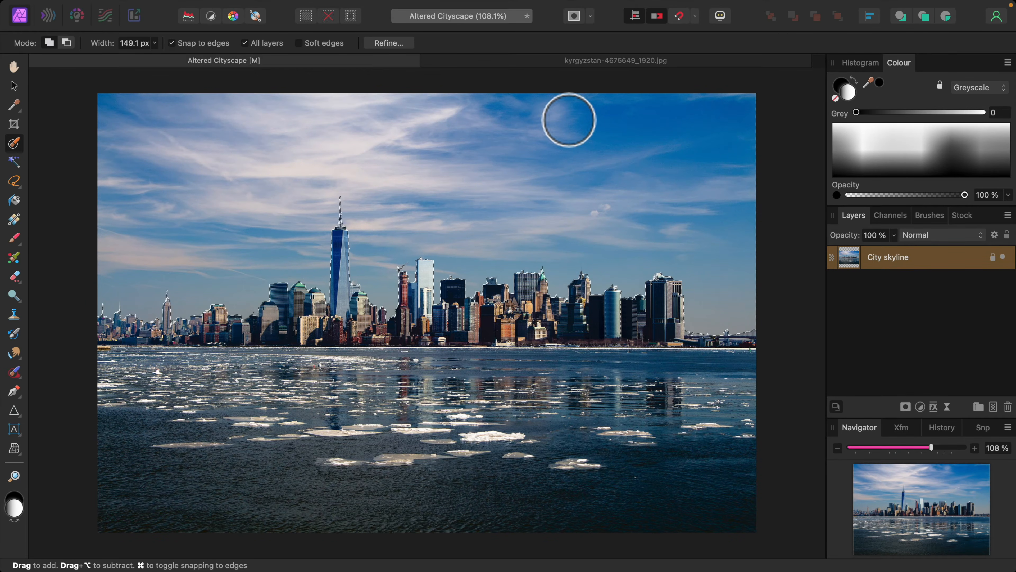
Copy the mountain photo from kyrgyzstan-4675649_1920.jpg and paste it above the City skyline layer in the Altered Cityscape document.
left_click(583, 61)
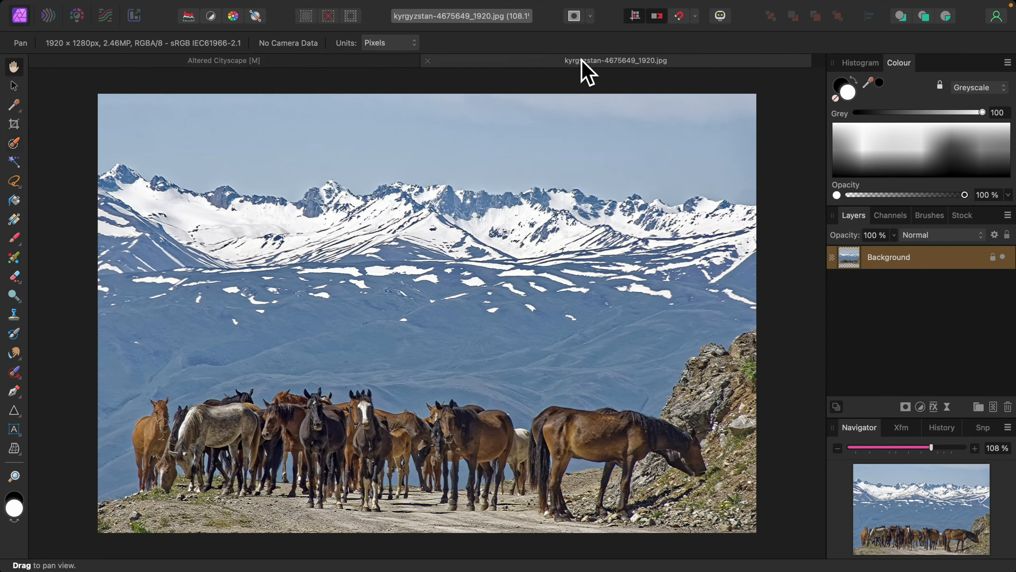
key("super+c")
left_click(151, 7)
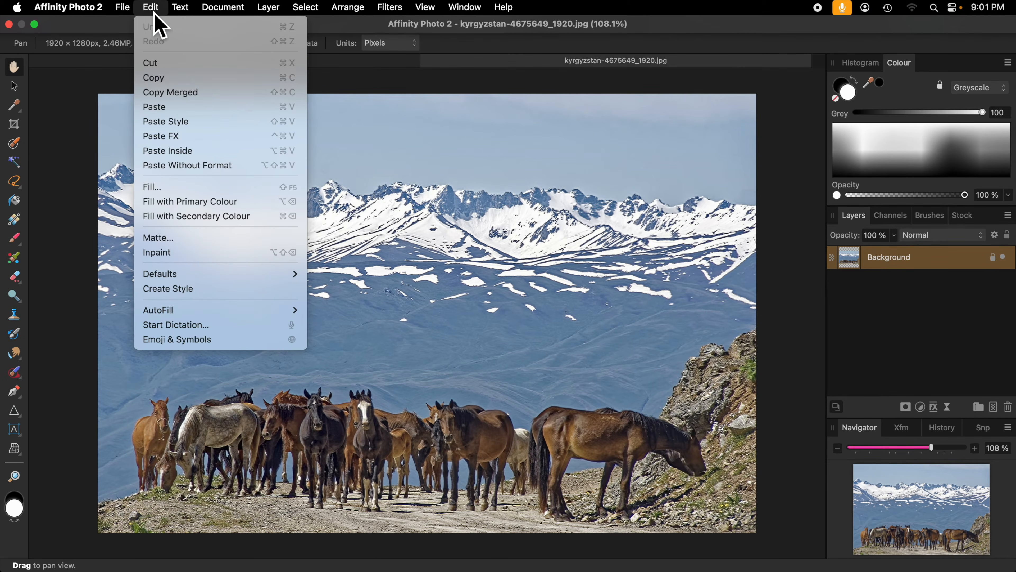
left_click(159, 81)
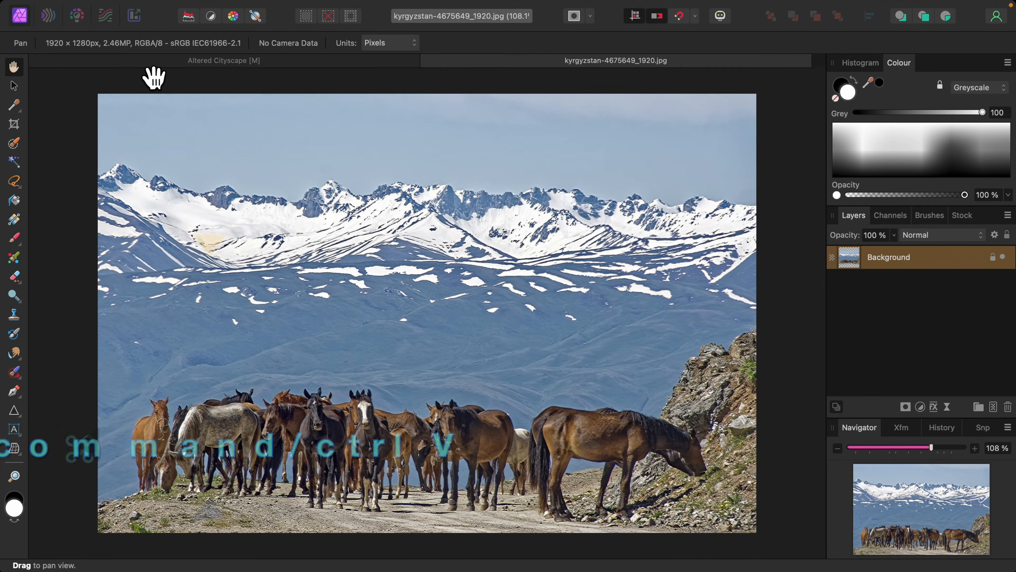
left_click(179, 66)
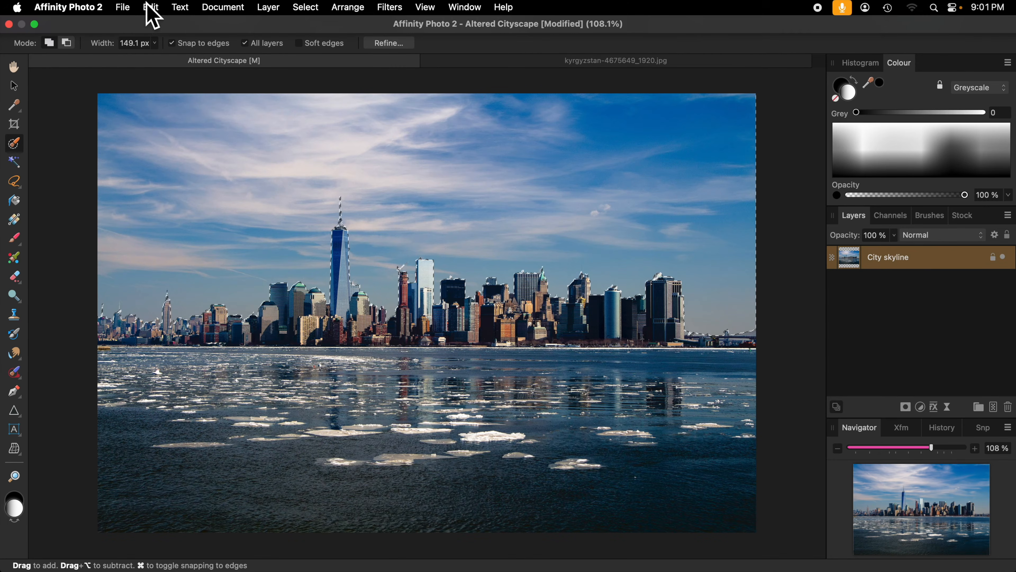
left_click(151, 7)
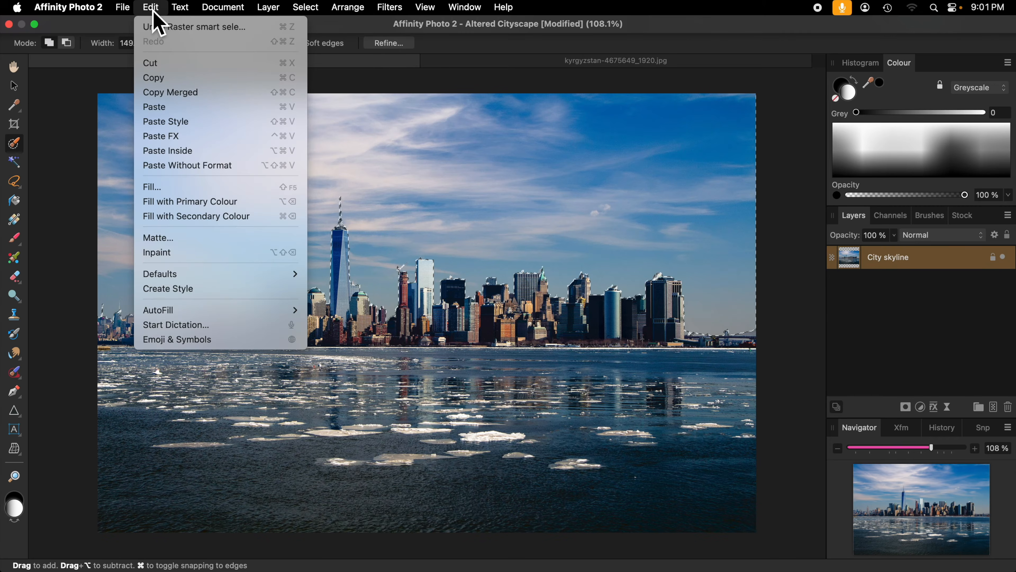
left_click(160, 107)
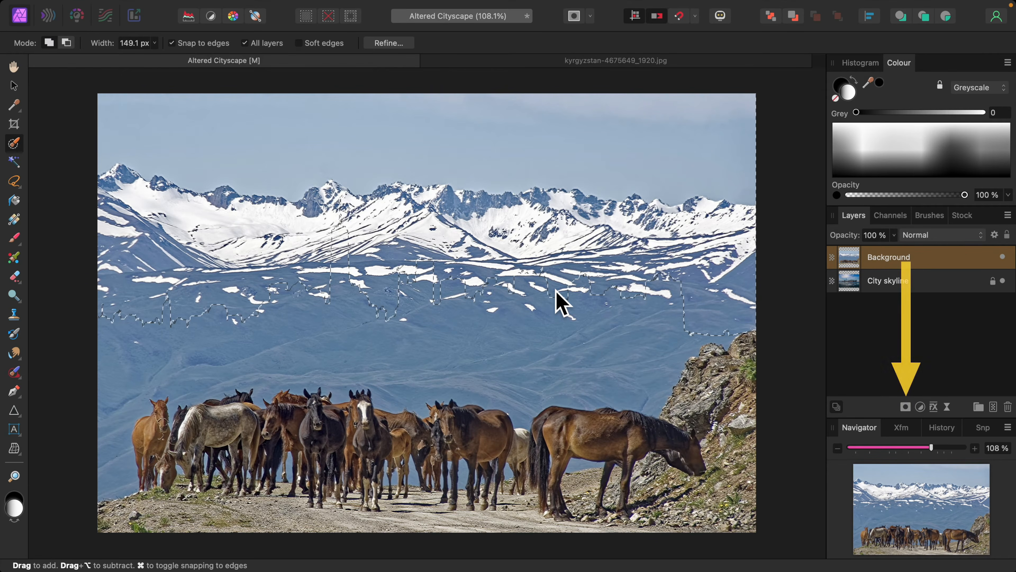
Mask the pasted mountain layer with the sky selection, deselect, and rename the layer Mountains.
left_click(905, 407)
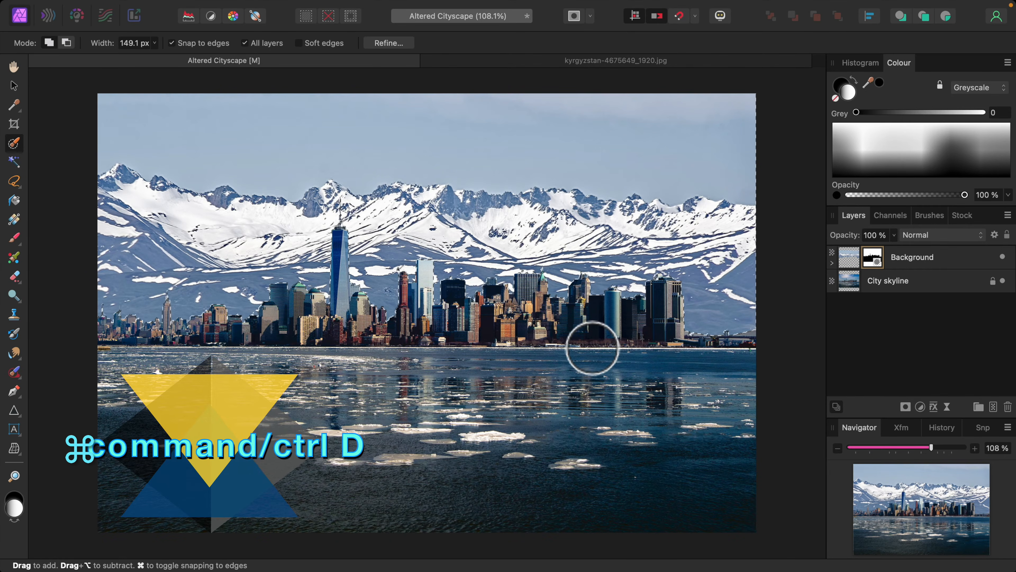
key("super+d")
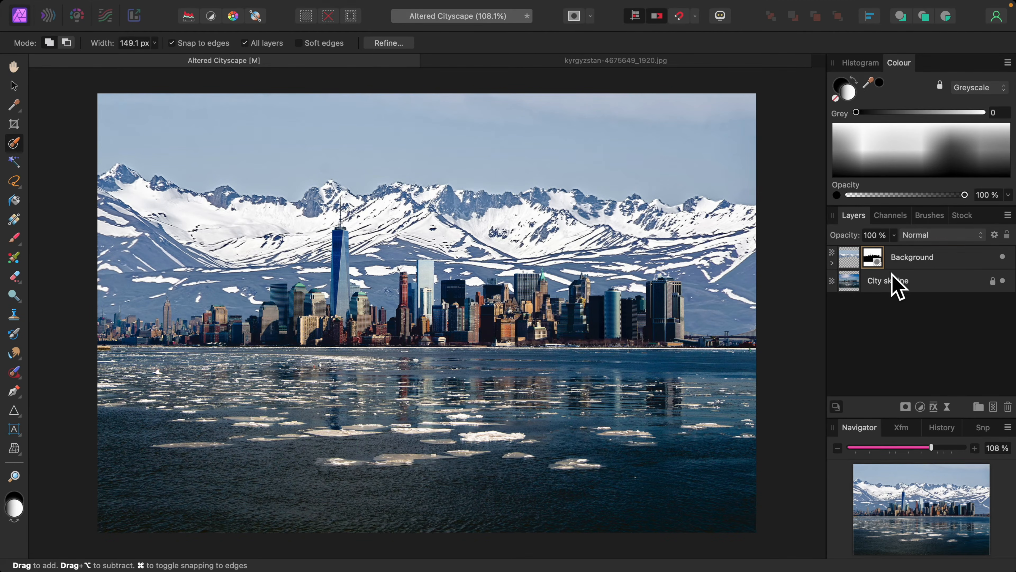
double_click(909, 264)
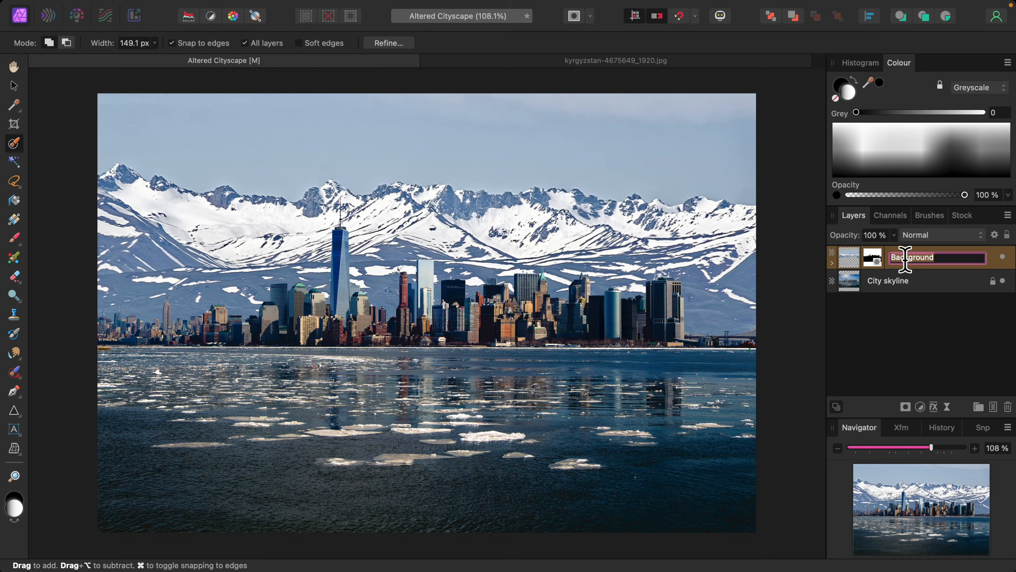
type("Mountains")
key("Return")
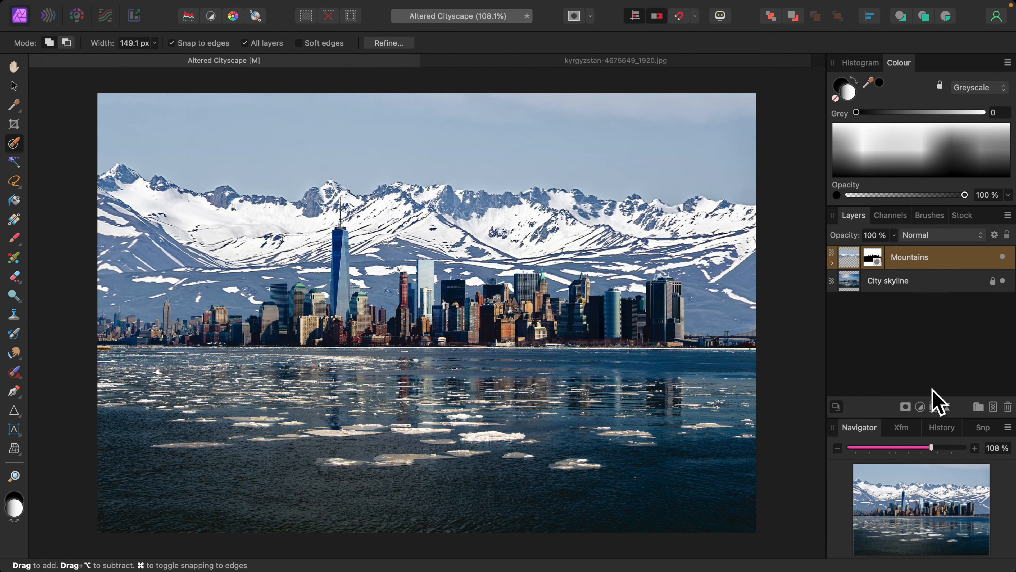
Add a Brightness / Contrast adjustment nested in the Mountains layer, with Brightness at -24 % and Contrast at 27 %.
left_click(920, 406)
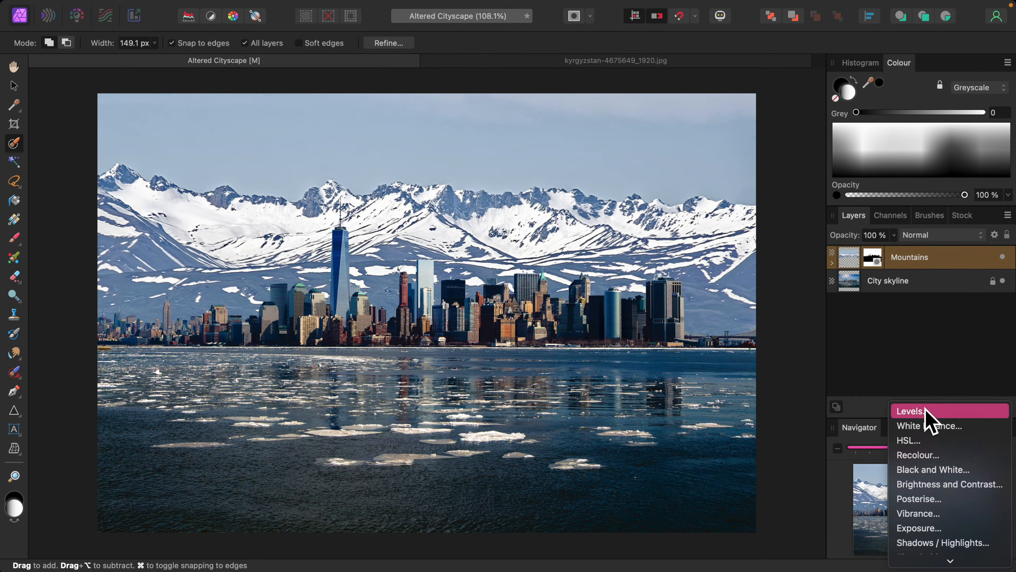
left_click(950, 484)
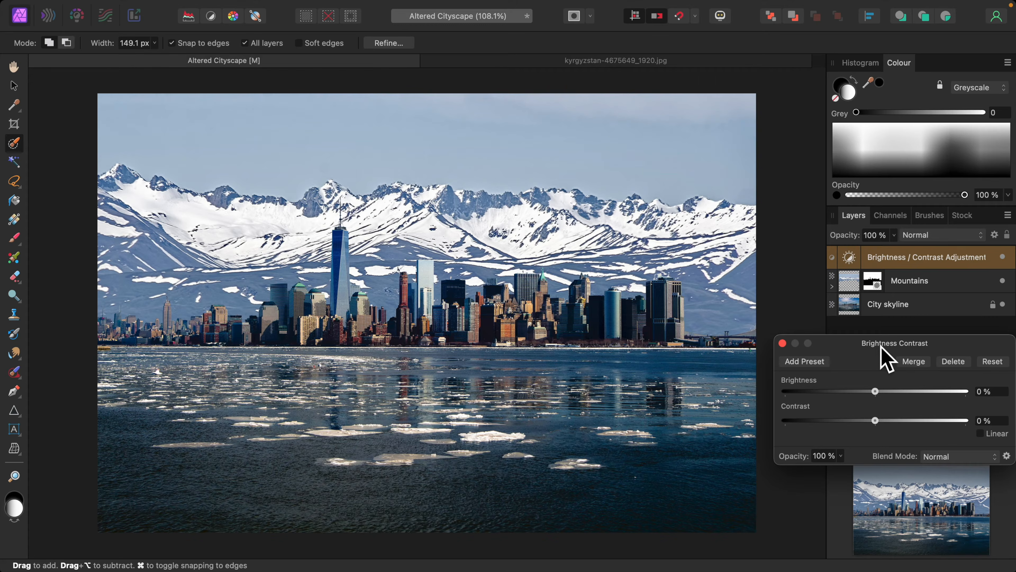
left_click_drag(872, 267, 918, 288)
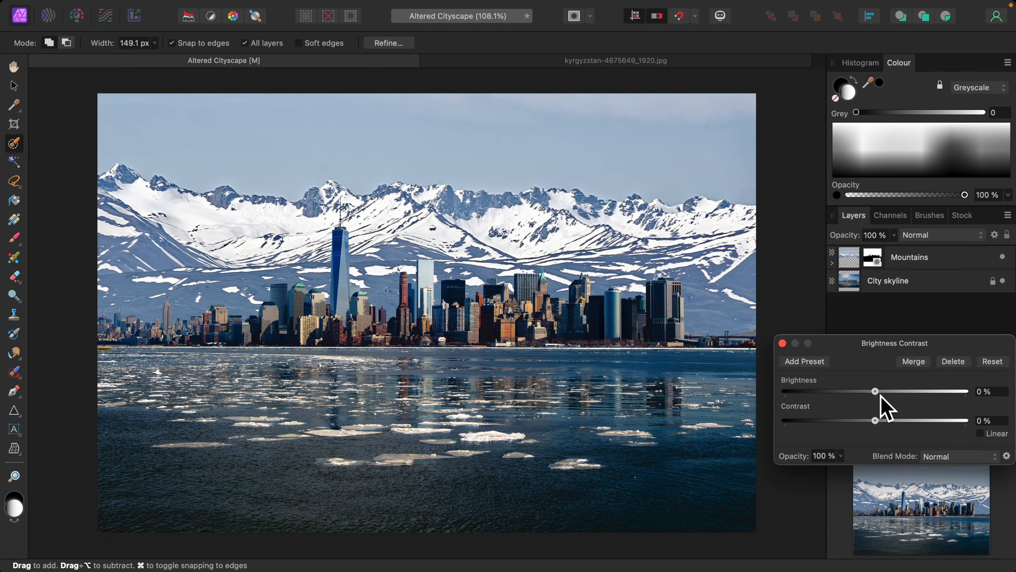
left_click_drag(875, 393, 904, 423)
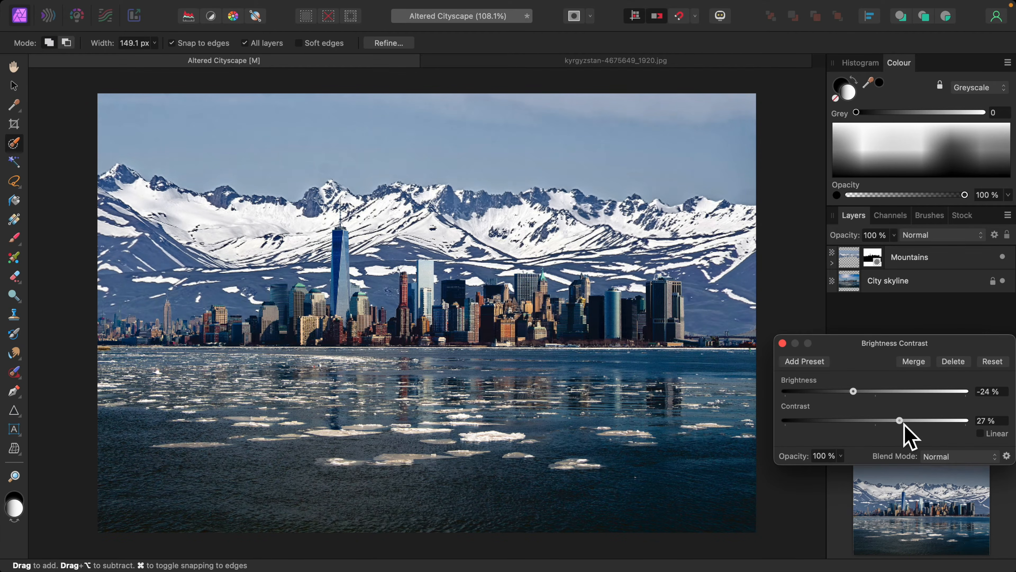
left_click(782, 343)
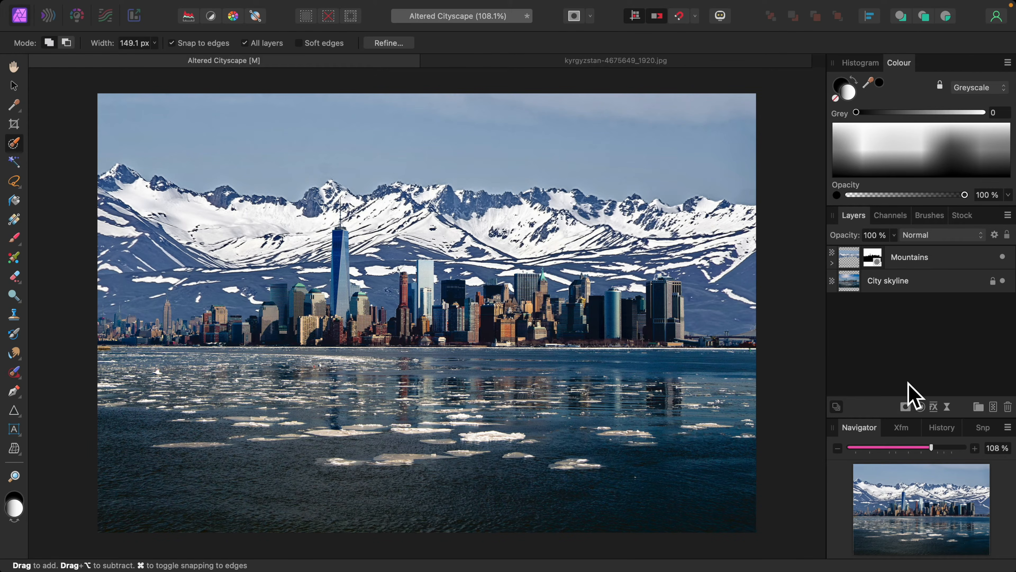
Add an HSL adjustment nested in the Mountains layer, shifting the cyans' luminosity to -31 % and raising their saturation.
left_click(920, 406)
left_click(915, 444)
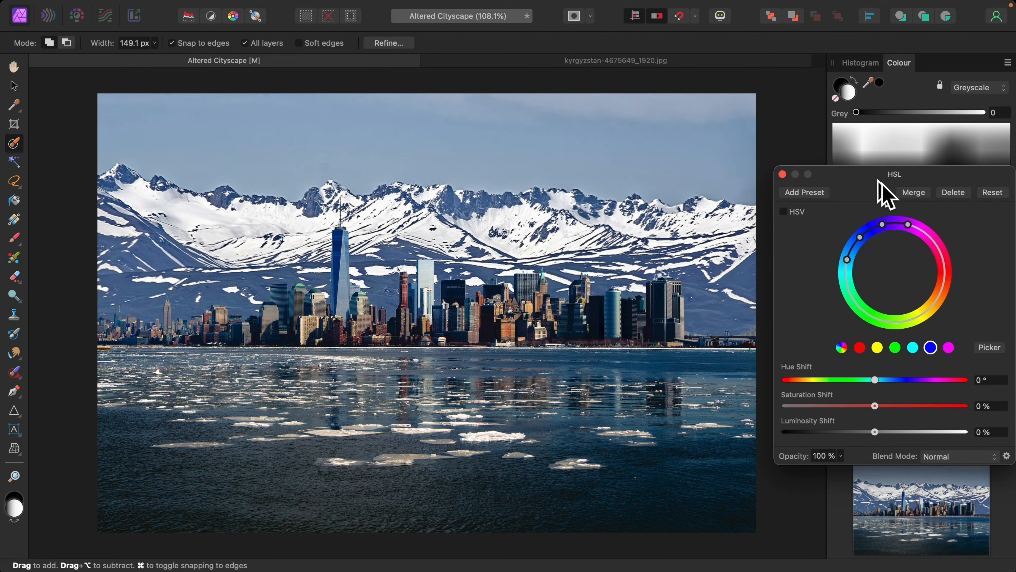
mouse_move(884, 182)
left_mouse_down()
mouse_move(572, 187)
mouse_move(886, 182)
left_mouse_up()
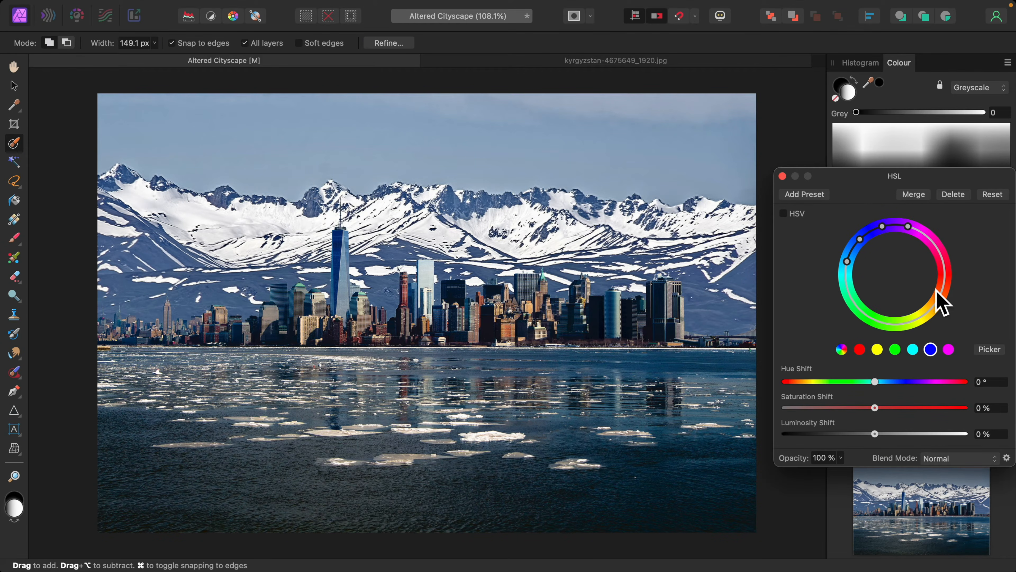
left_click(913, 349)
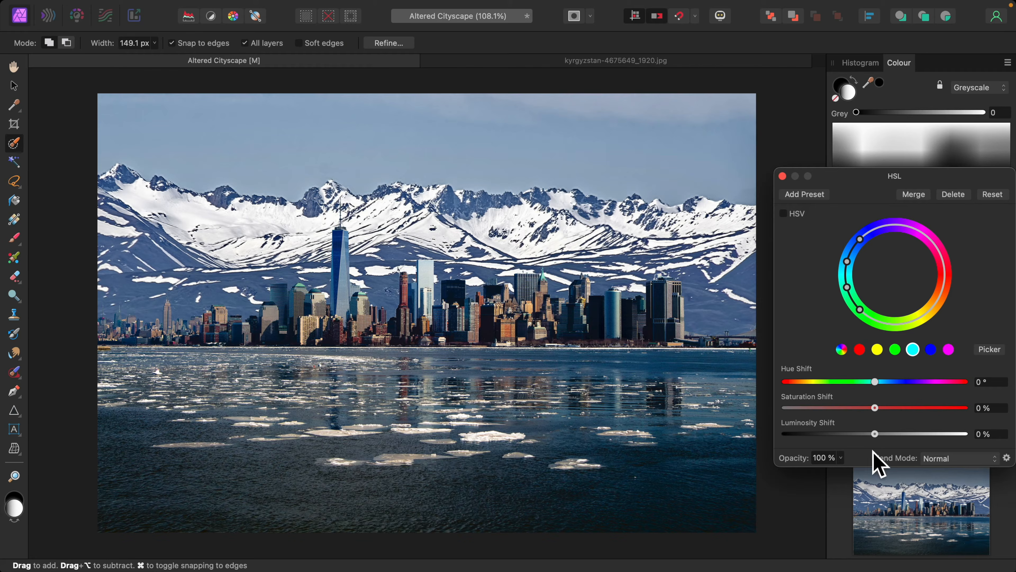
left_click_drag(874, 434, 851, 437)
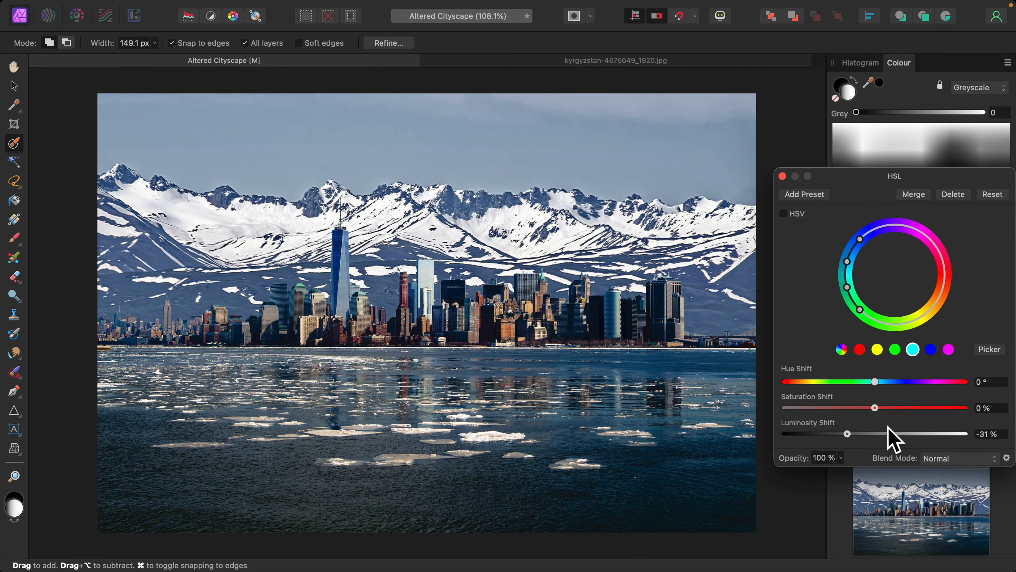
mouse_move(882, 408)
left_mouse_down()
mouse_move(896, 408)
mouse_move(847, 407)
mouse_move(900, 405)
left_mouse_up()
Shift the blues in the HSL adjustment to -33 % luminosity and 27 % saturation, and collapse the Mountains layer.
left_click(931, 351)
left_click_drag(876, 434, 853, 443)
left_click_drag(875, 408, 899, 408)
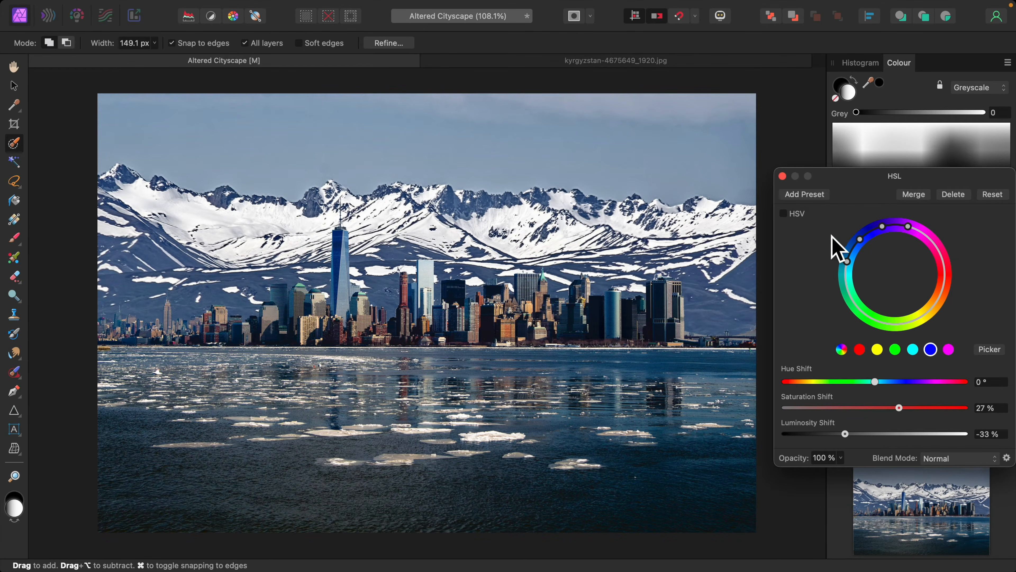
left_click(782, 176)
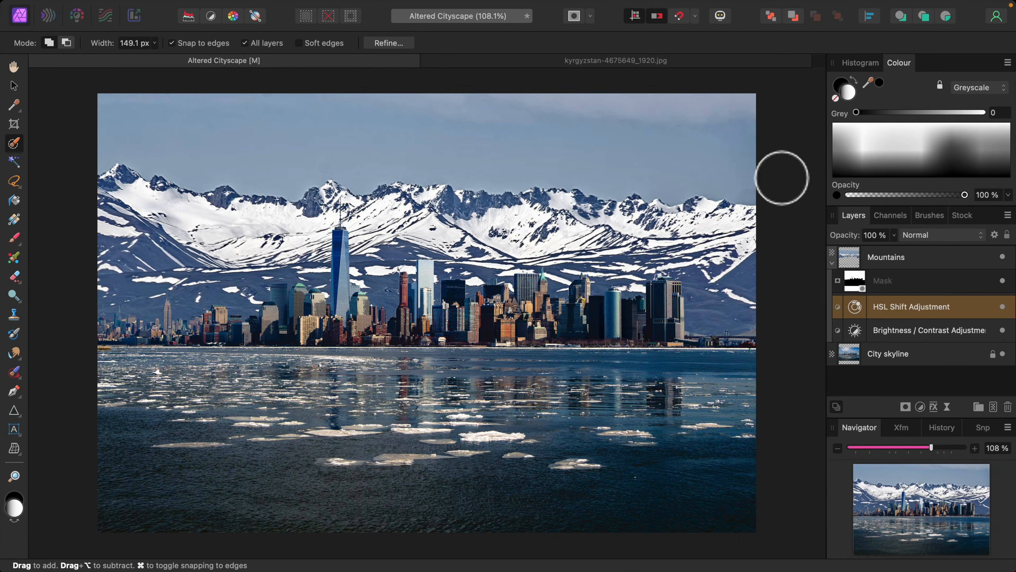
left_click(832, 263)
left_click(903, 261)
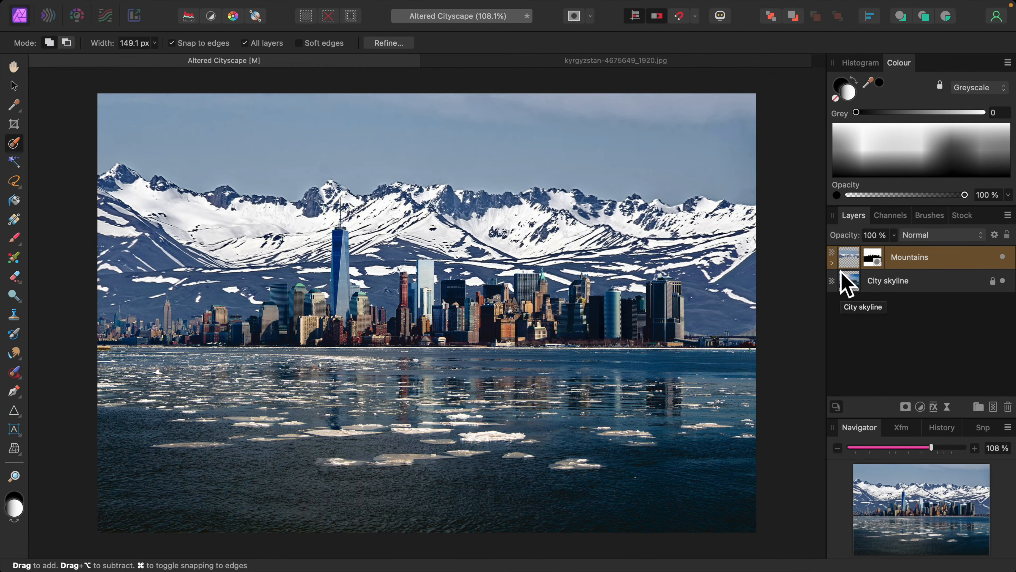
Examine the mask edges between the buildings and mountains along the whole skyline at 400 % zoom.
key("super+plus")
key("super+plus")
key("super+plus")
key("super+plus")
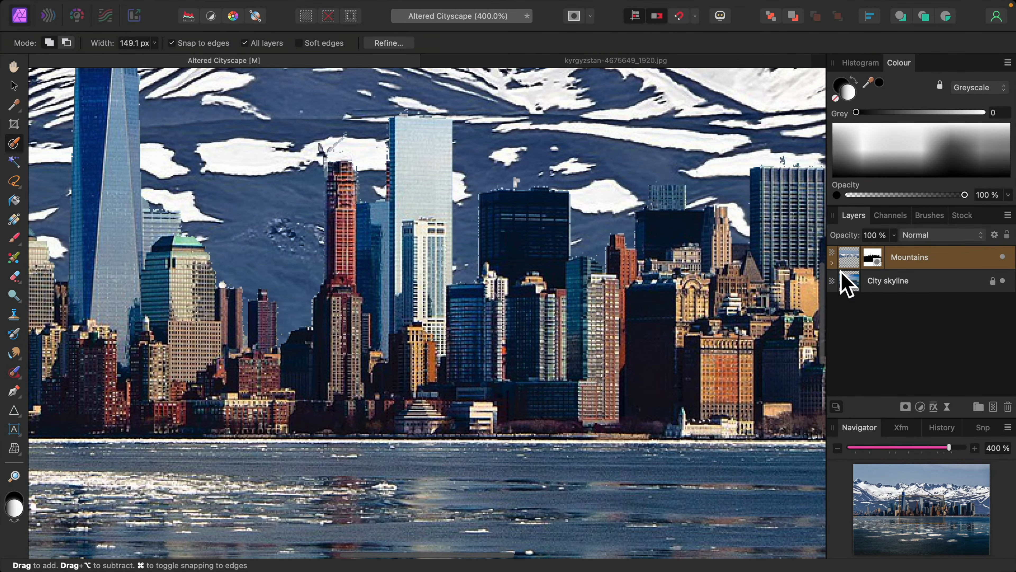
scroll(680, 329, "up", 10)
scroll(669, 295, "right", 8)
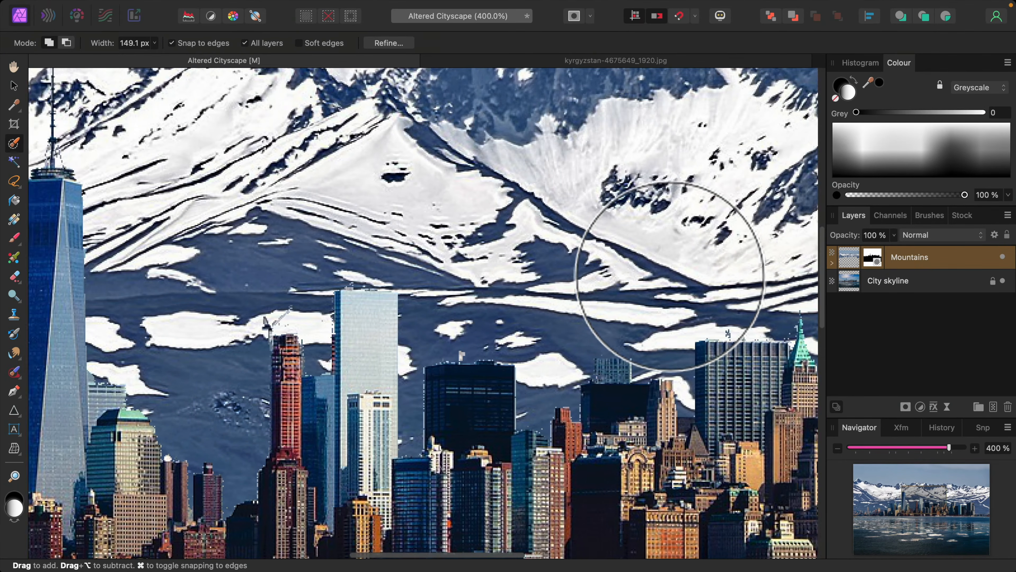
scroll(670, 277, "right", 10)
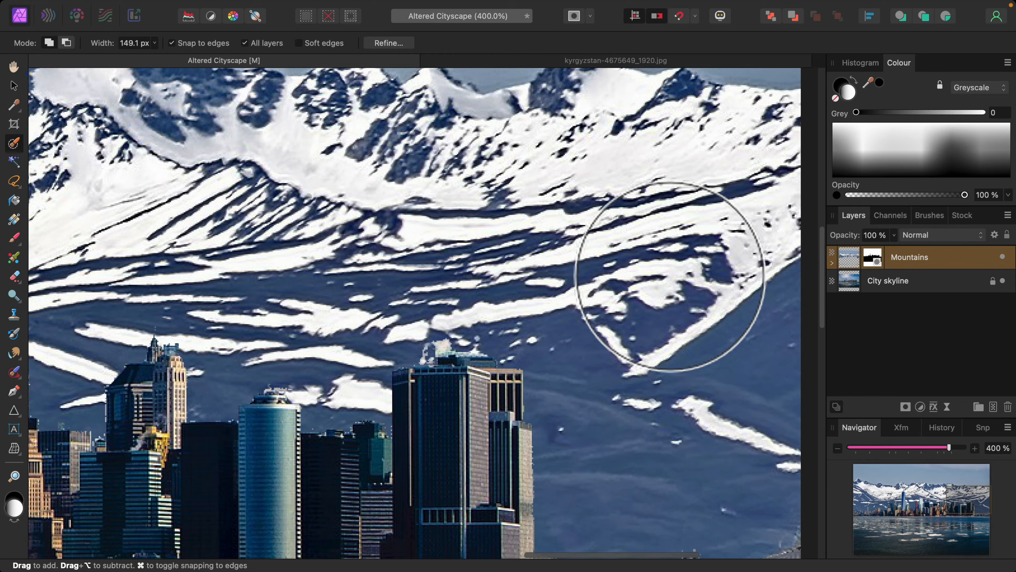
scroll(670, 277, "down", 4)
scroll(654, 276, "left", 5)
scroll(655, 276, "up", 6)
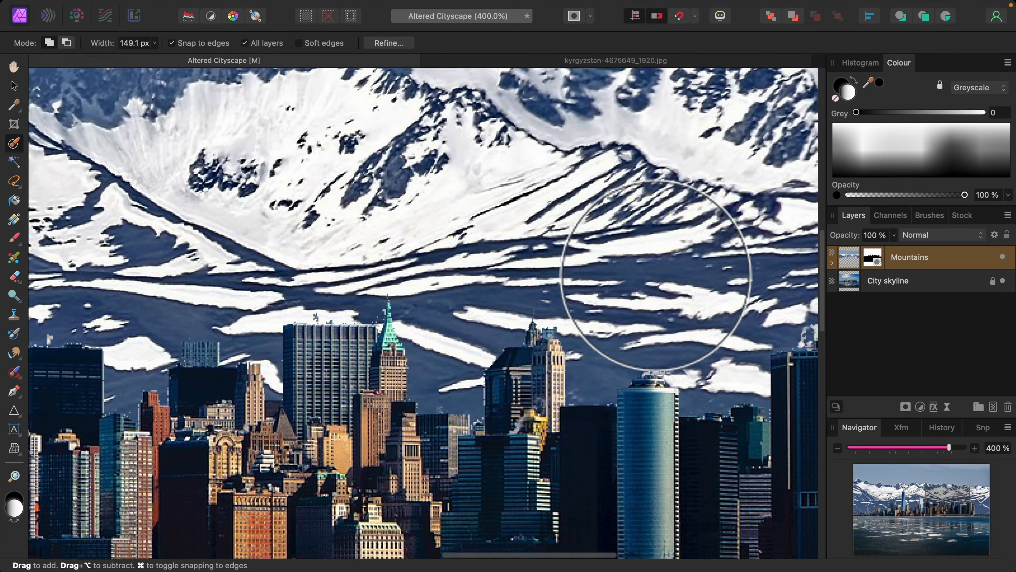
scroll(656, 274, "left", 5)
scroll(656, 274, "left", 10)
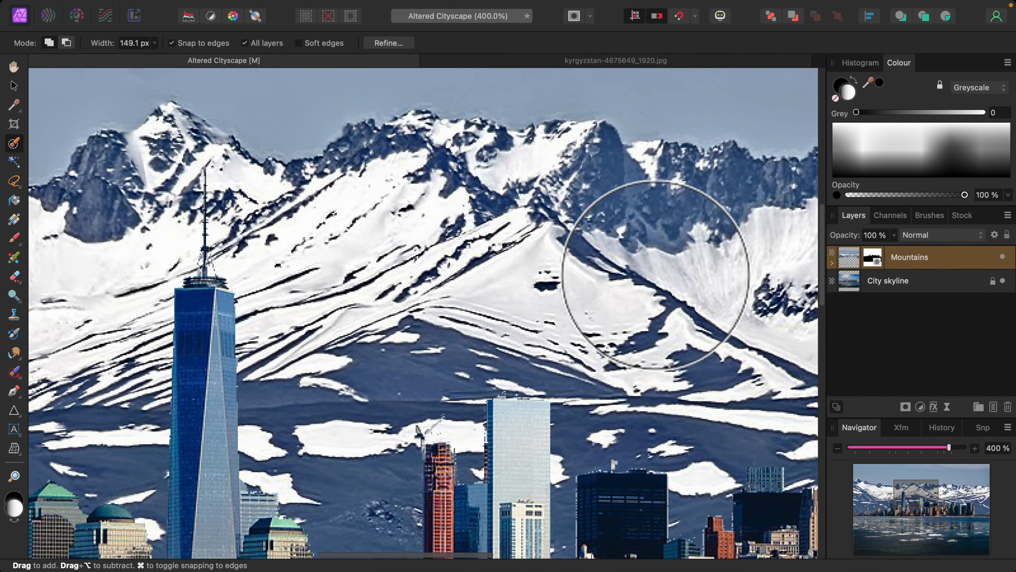
scroll(656, 274, "down", 2)
scroll(656, 276, "left", 8)
scroll(656, 275, "left", 10)
scroll(656, 275, "down", 4)
scroll(656, 276, "right", 10)
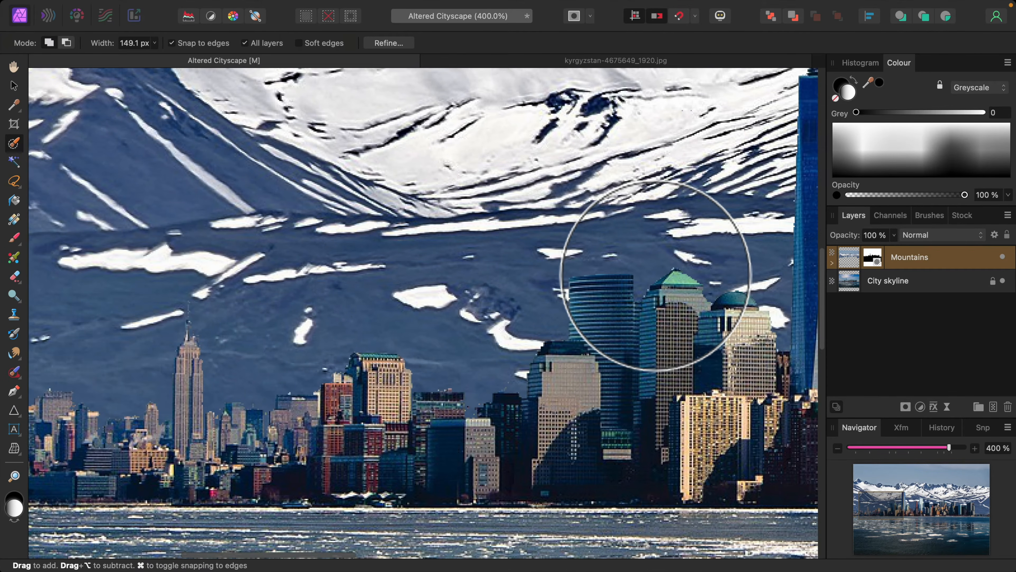
scroll(656, 275, "right", 8)
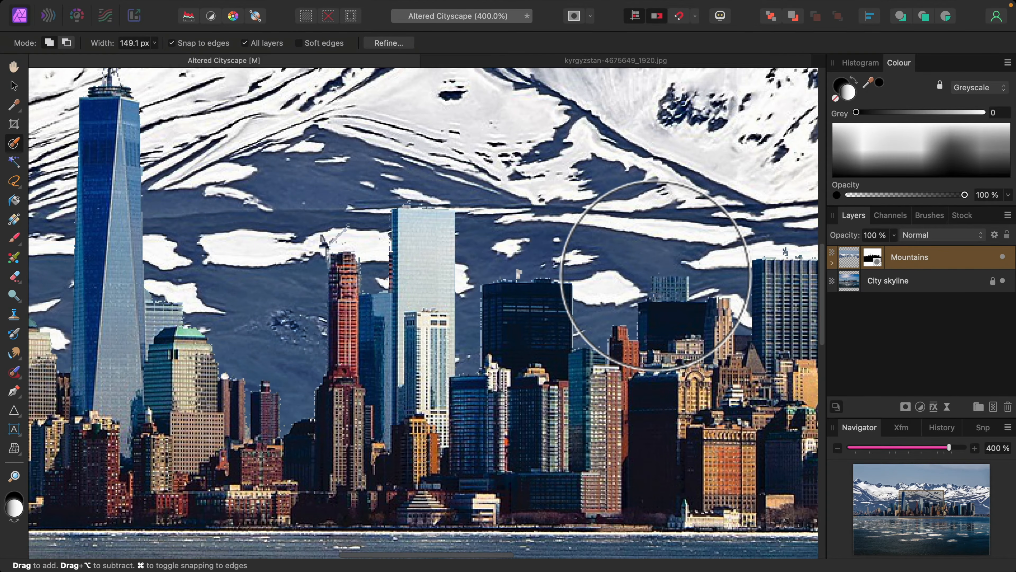
scroll(656, 275, "right", 5)
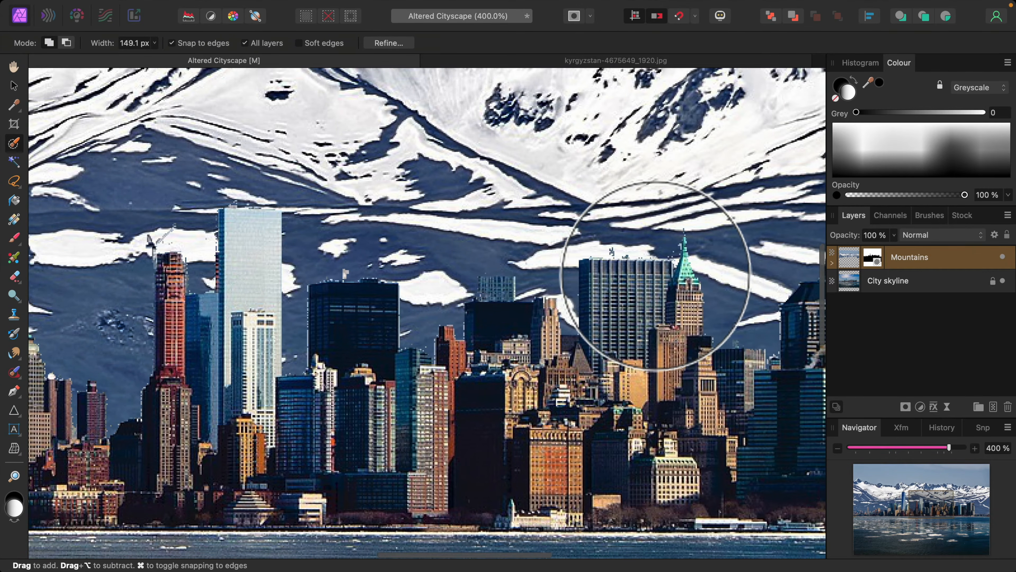
scroll(656, 275, "left", 1)
scroll(656, 276, "right", 2)
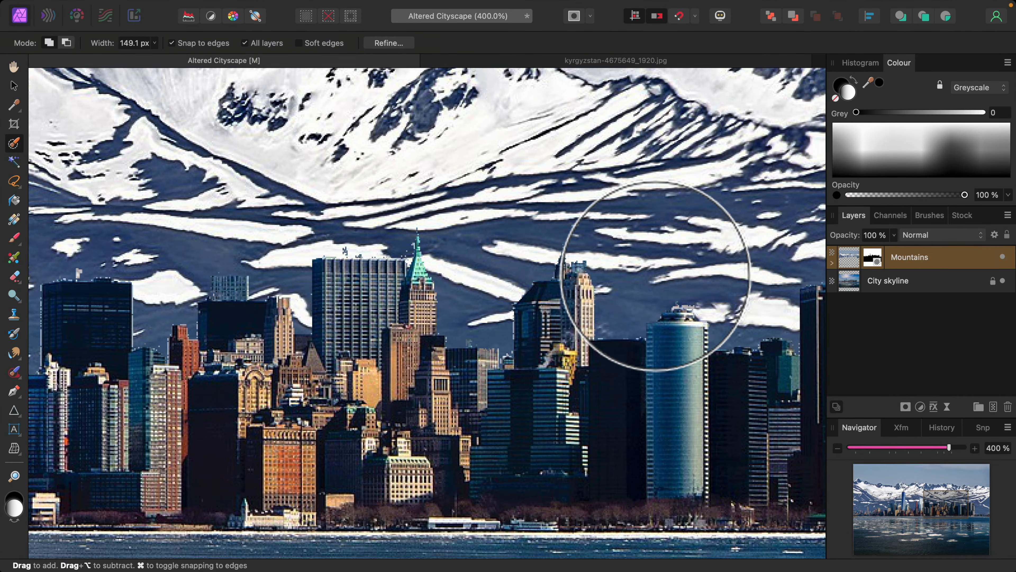
scroll(656, 276, "up", 9)
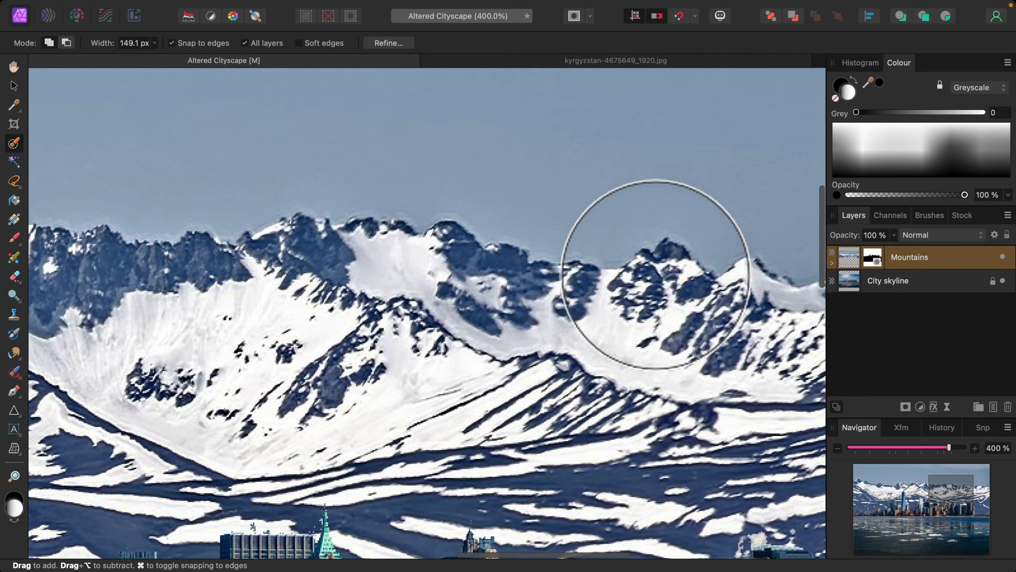
scroll(655, 276, "down", 9)
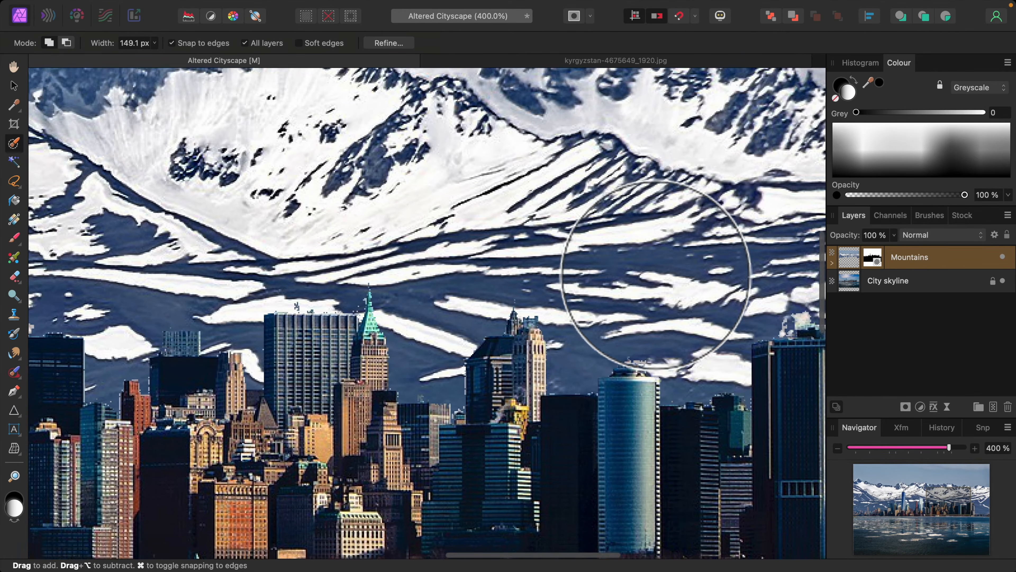
scroll(656, 275, "right", 1)
scroll(656, 275, "down", 1)
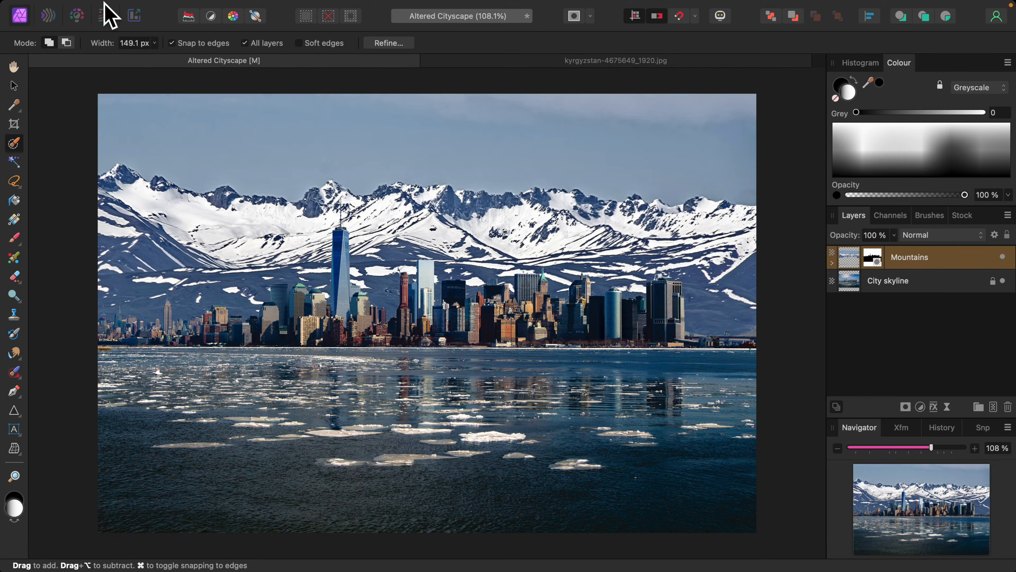
Place rapeseeds-4220199_1920.jpg into the city composite at its original size, starting at the image's upper-left corner.
left_click(123, 8)
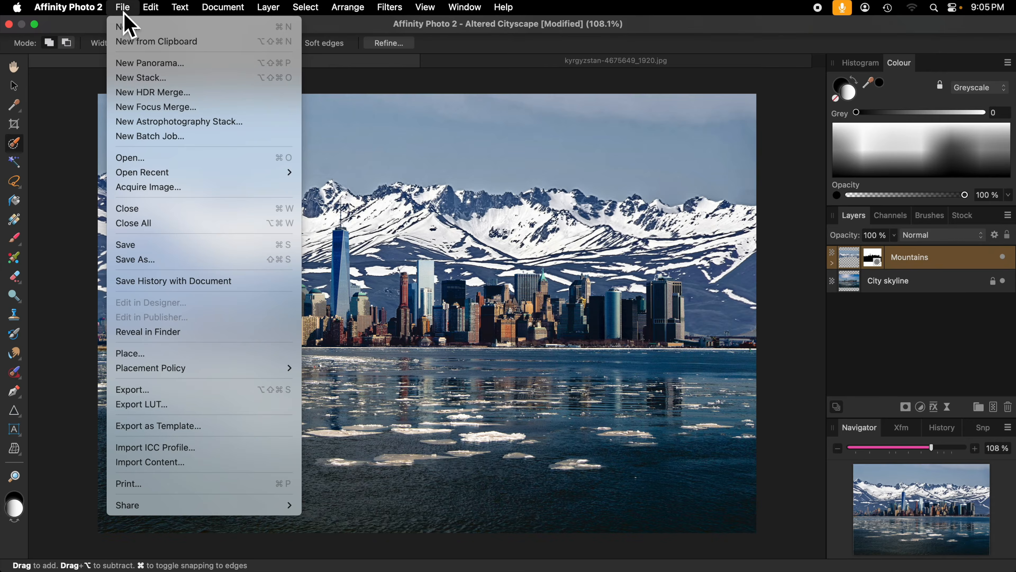
left_click(134, 357)
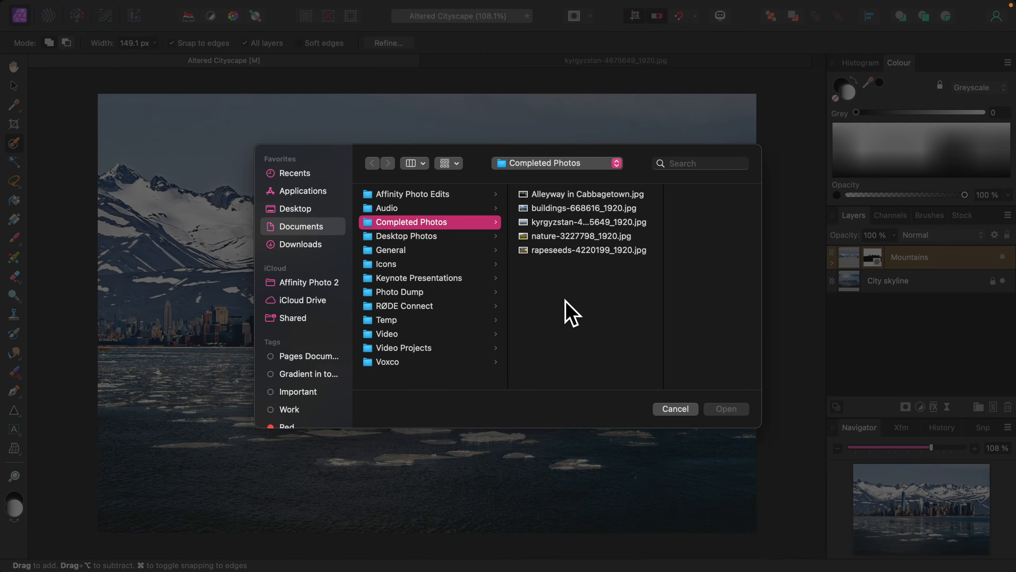
left_click(578, 250)
left_click(726, 409)
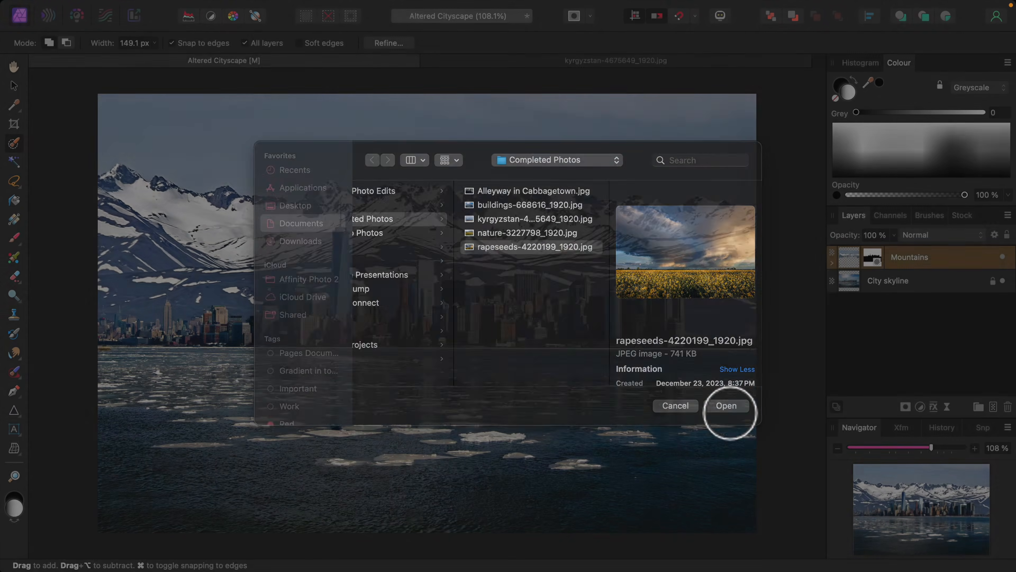
left_click(172, 146)
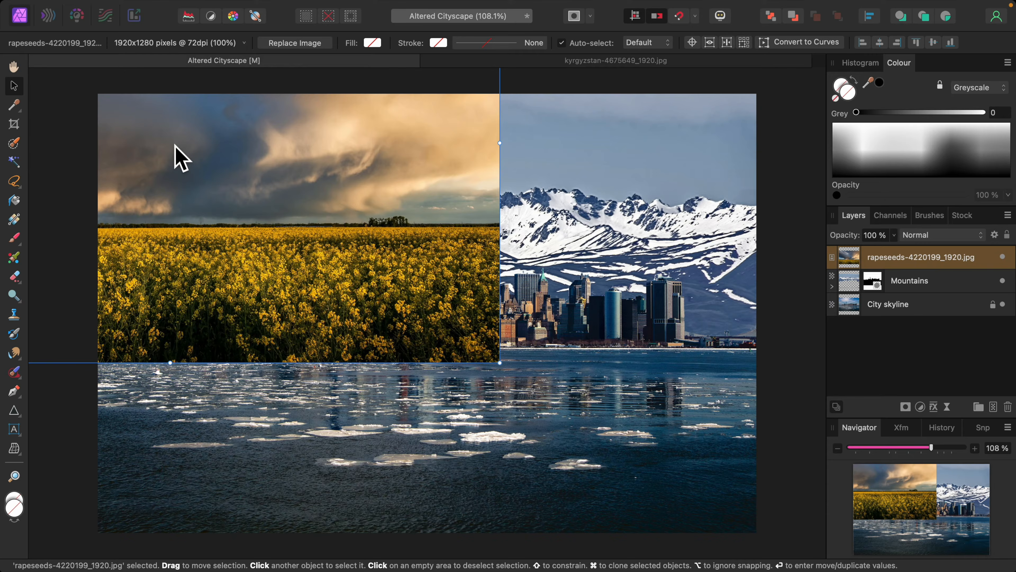
Set the rapeseed photo's opacity to 50 %, enlarge it to about 157 % and position its horizon along the city's shoreline.
key("super+minus")
key("super+minus")
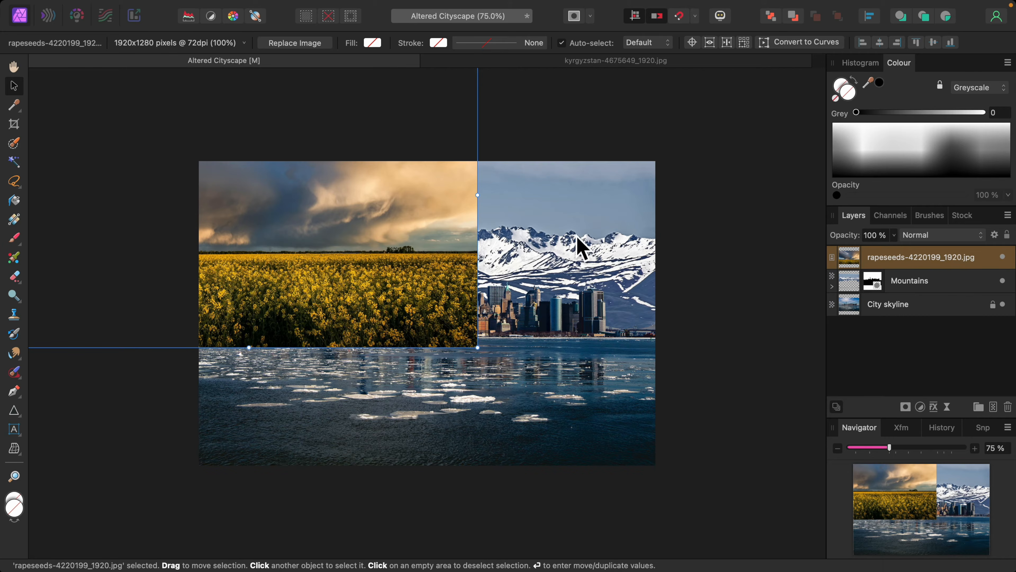
left_click(894, 235)
left_click_drag(893, 249, 840, 252)
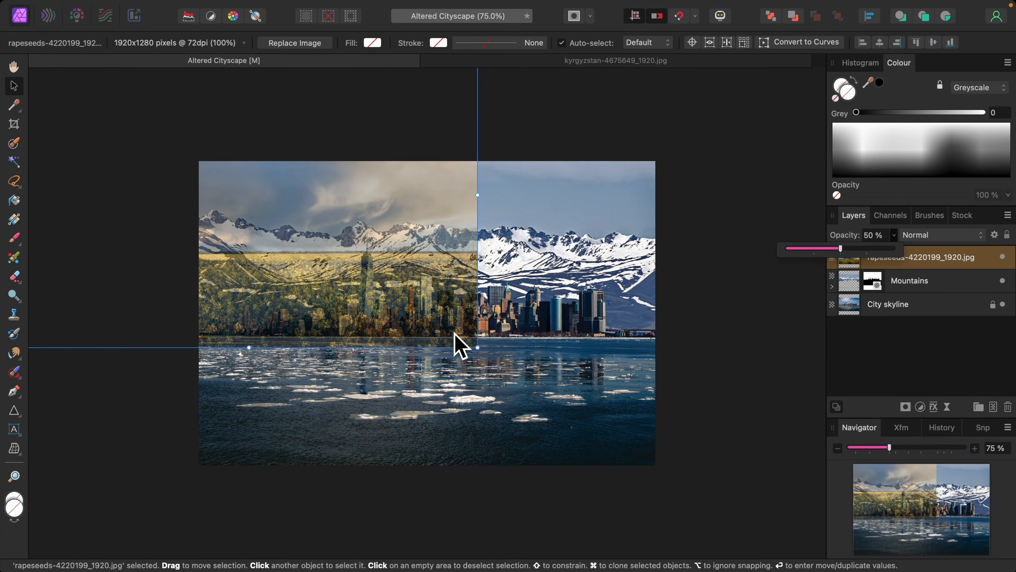
left_click_drag(480, 354, 724, 532)
left_click_drag(514, 408, 496, 373)
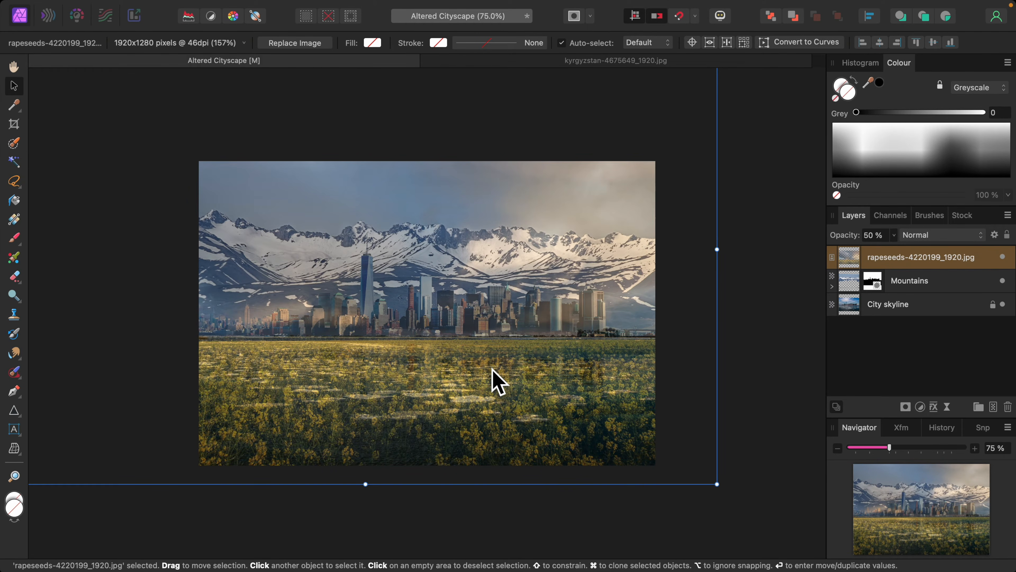
Examine how the field's horizon lines up with the shoreline across the whole skyline at 400 % zoom.
key("super+plus")
key("super+plus")
key("super+plus")
key("super+plus")
key("super+plus")
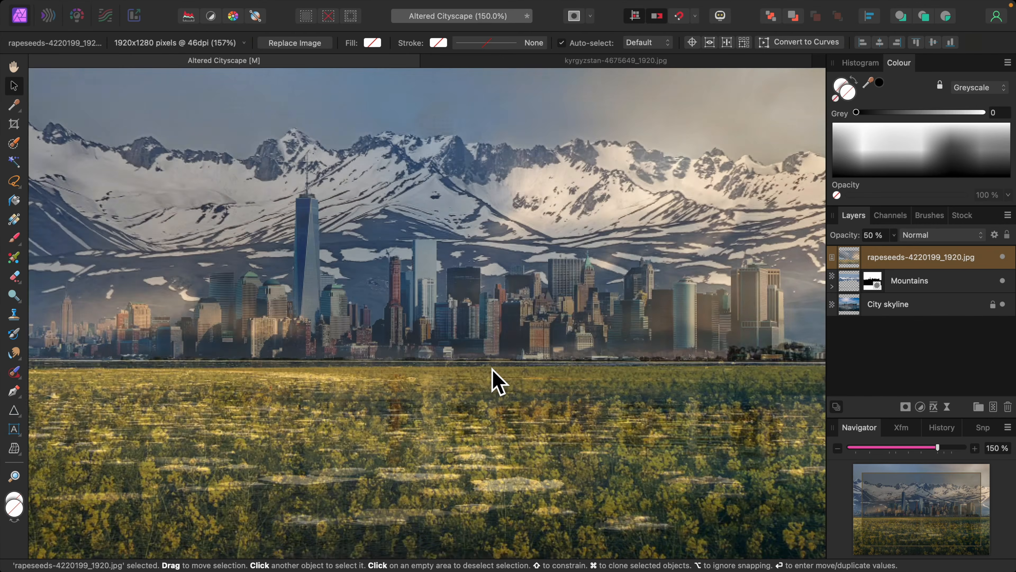
scroll(496, 382, "right", 15)
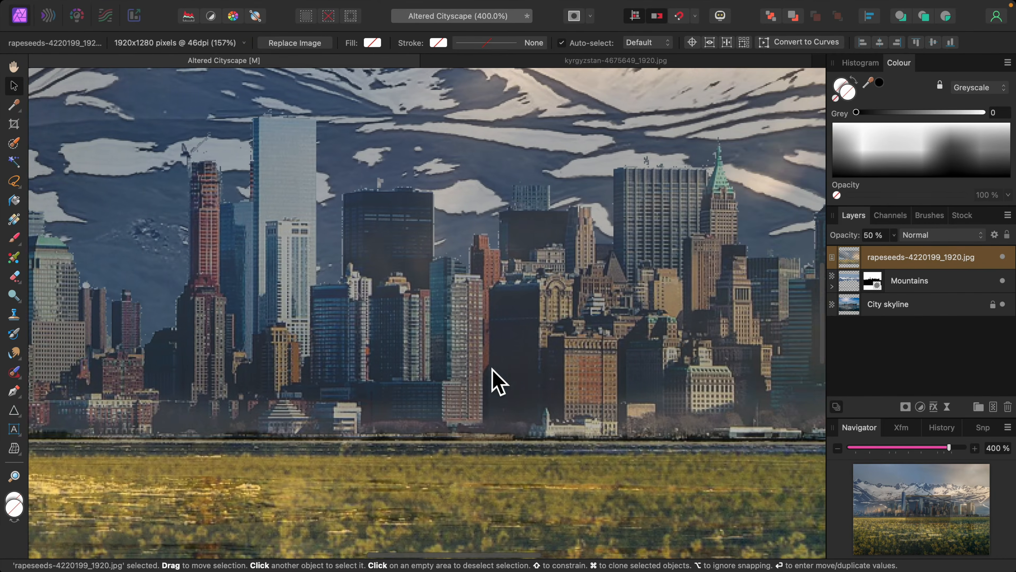
scroll(496, 383, "right", 3)
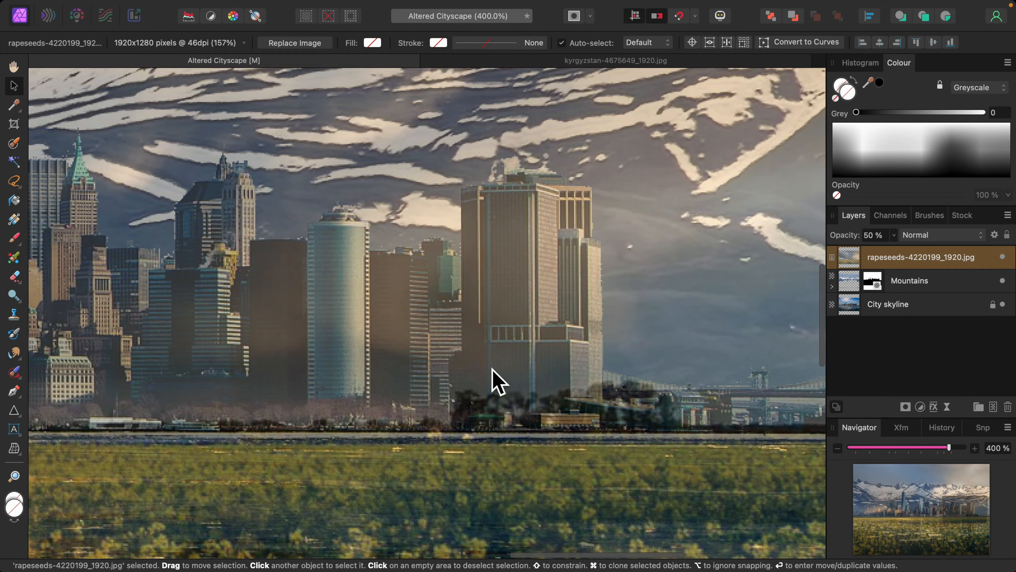
scroll(496, 382, "left", 15)
scroll(496, 383, "left", 15)
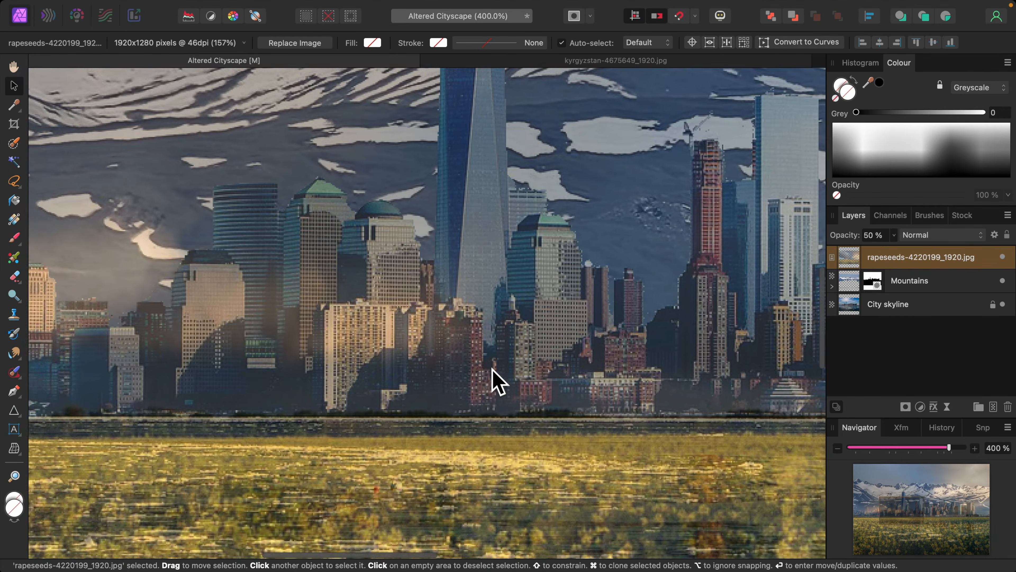
scroll(496, 382, "left", 4)
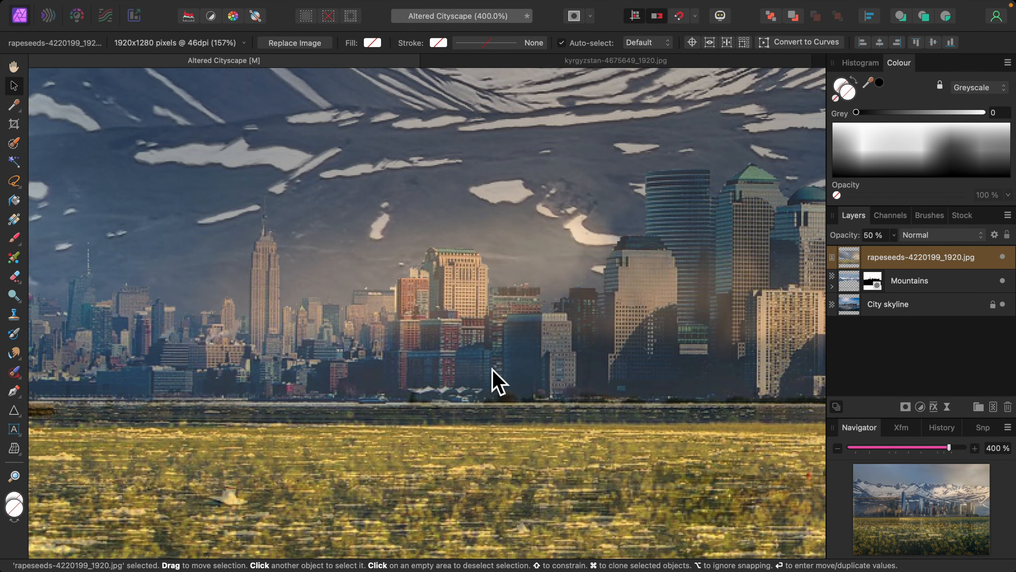
Rotate the rapeseed photo slightly clockwise to align its horizon with the shoreline, and check the fit across the skyline.
key("super+minus")
key("super+minus")
key("super+minus")
key("super+minus")
key("super+minus")
key("super+minus")
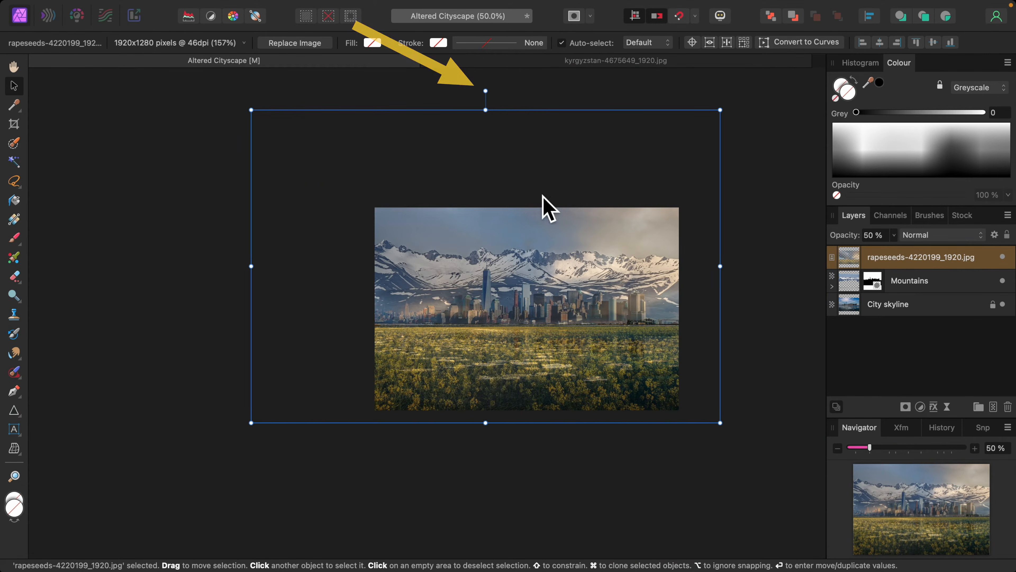
left_click_drag(498, 100, 487, 93)
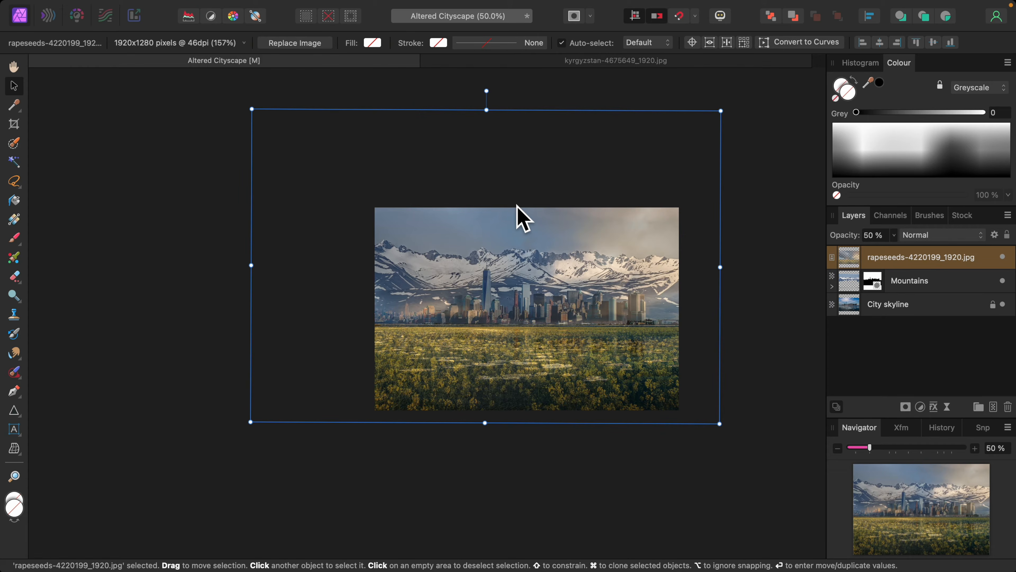
scroll(520, 216, "up", 6)
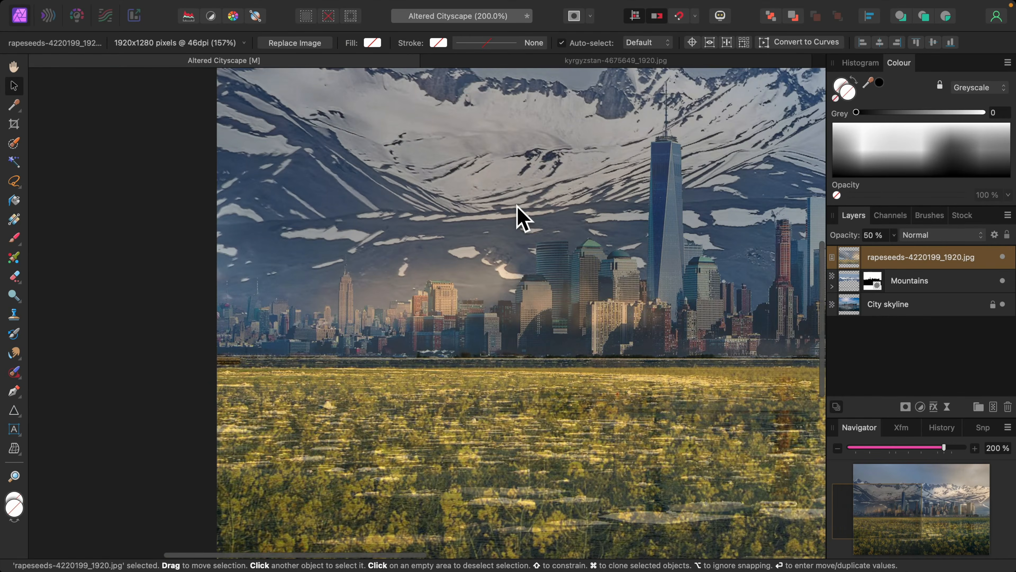
scroll(536, 280, "right", 15)
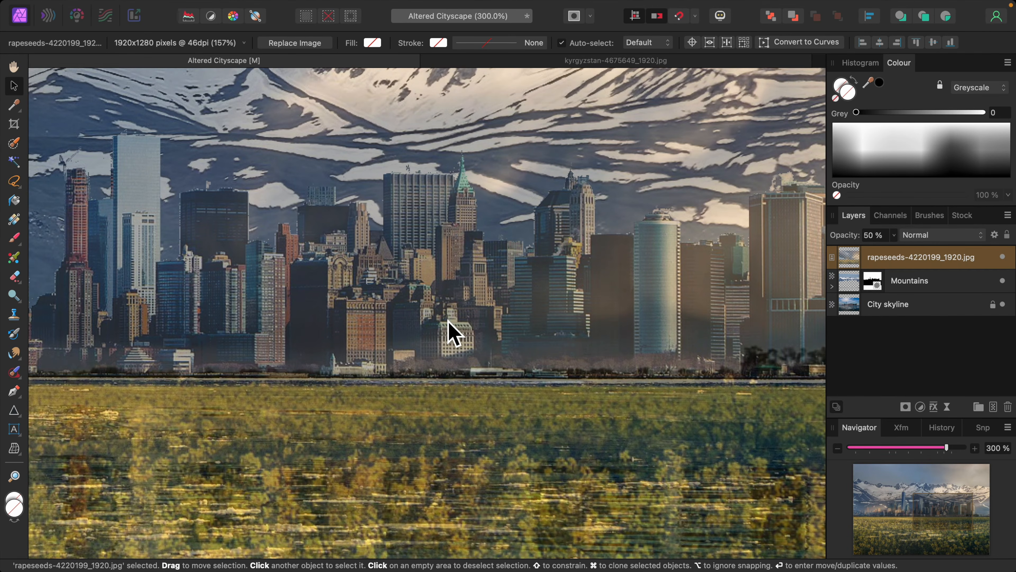
scroll(447, 320, "left", 15)
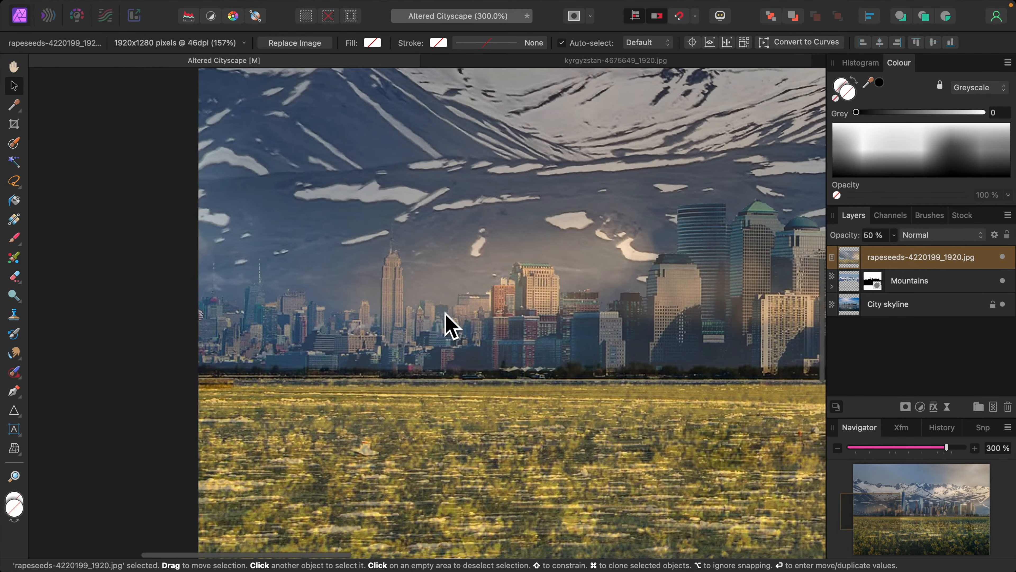
scroll(444, 311, "right", 15)
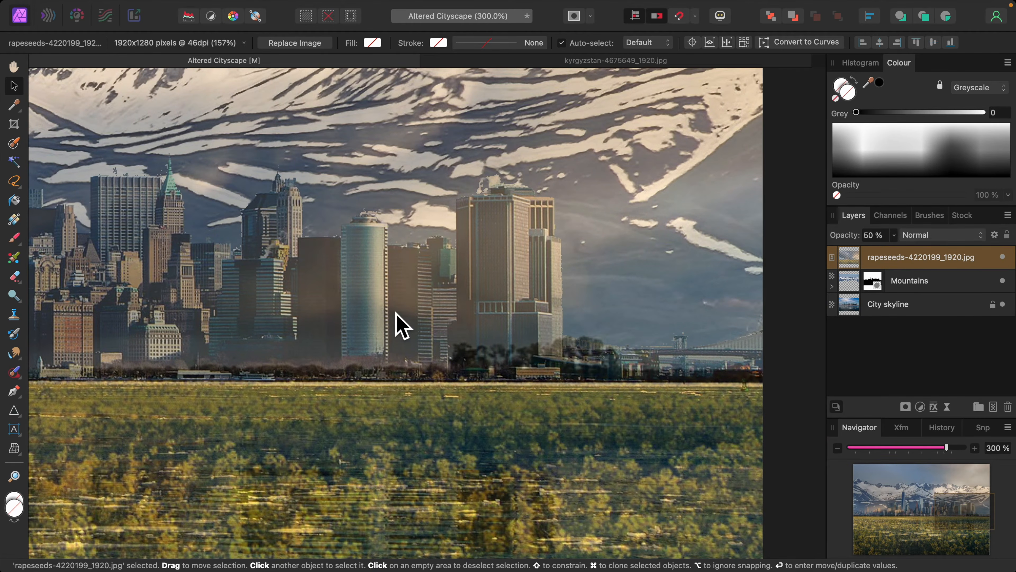
scroll(402, 327, "left", 15)
scroll(398, 320, "right", 15)
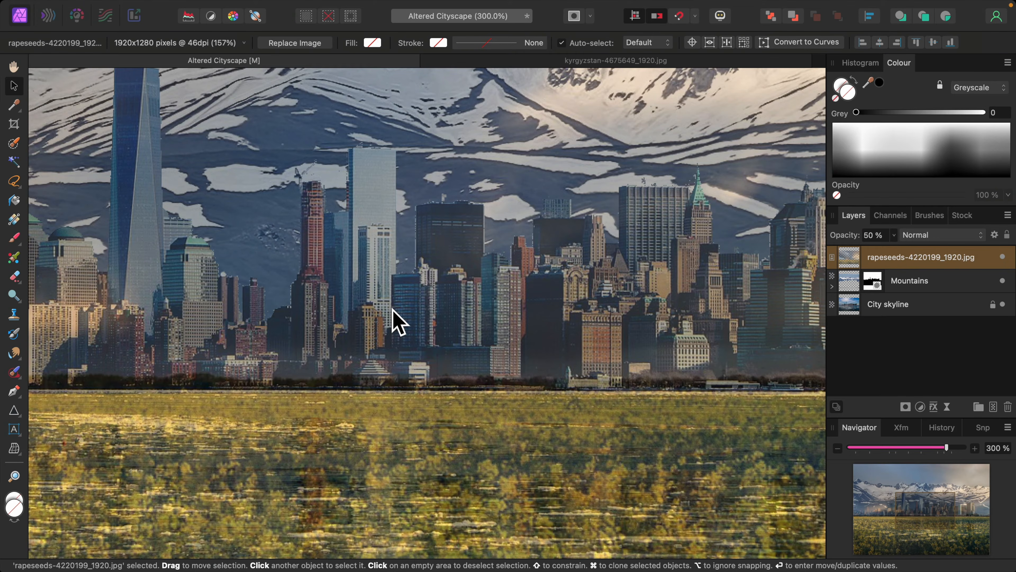
Restore the rapeseed layer's opacity to 100 % and rename the layer Field.
key("super+0")
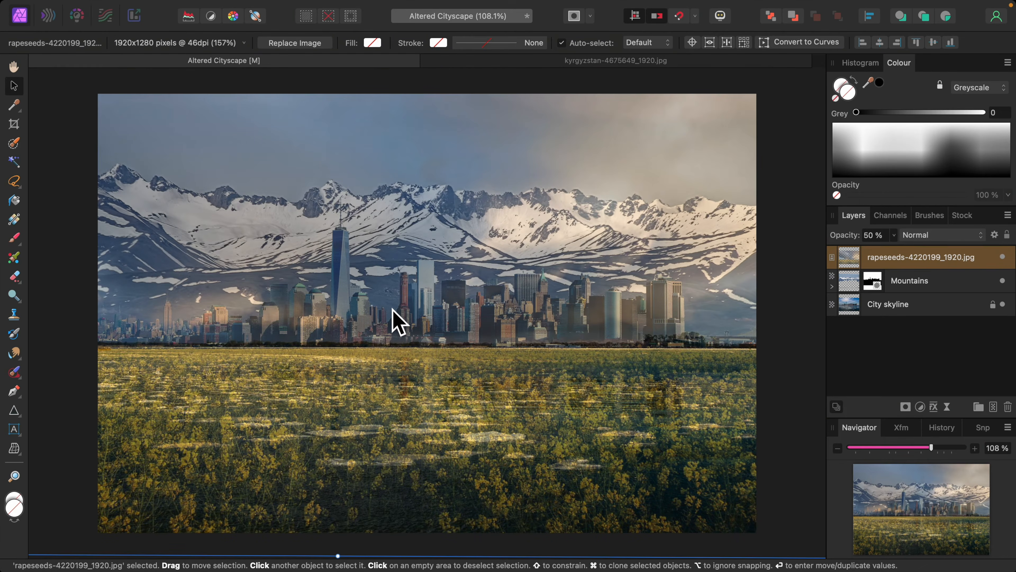
left_click(894, 235)
left_click_drag(901, 256, 980, 268)
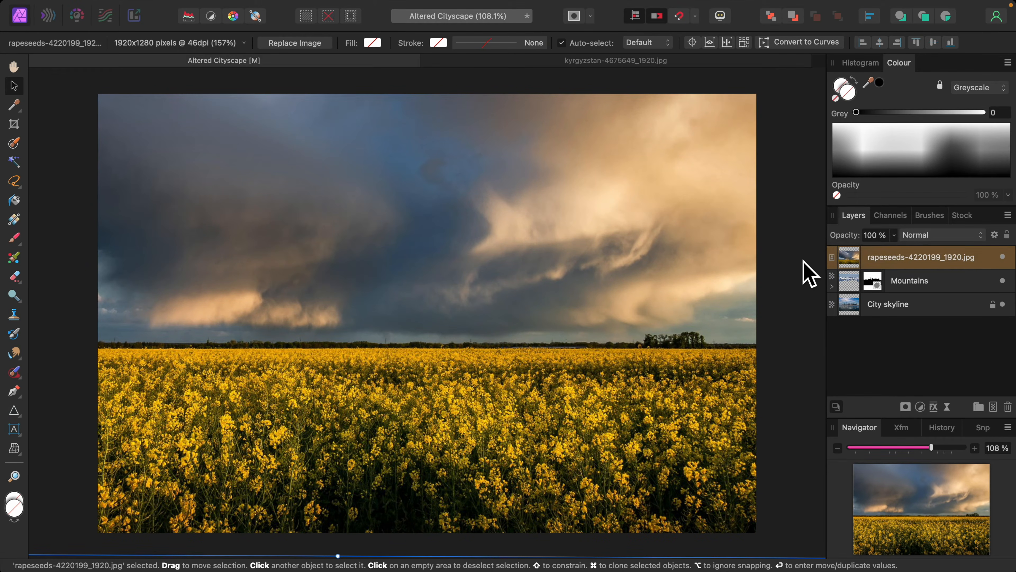
double_click(901, 257)
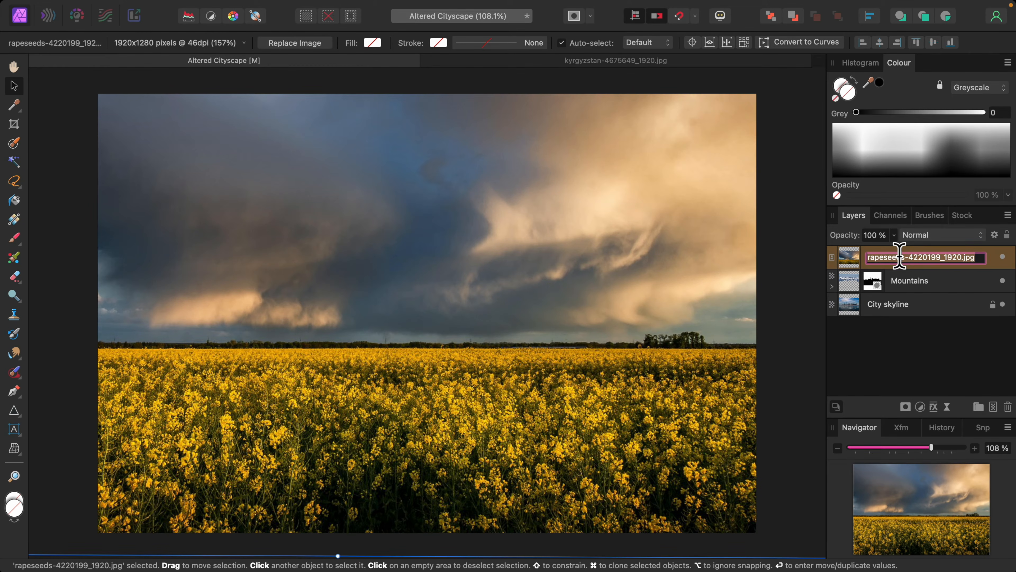
type("Field")
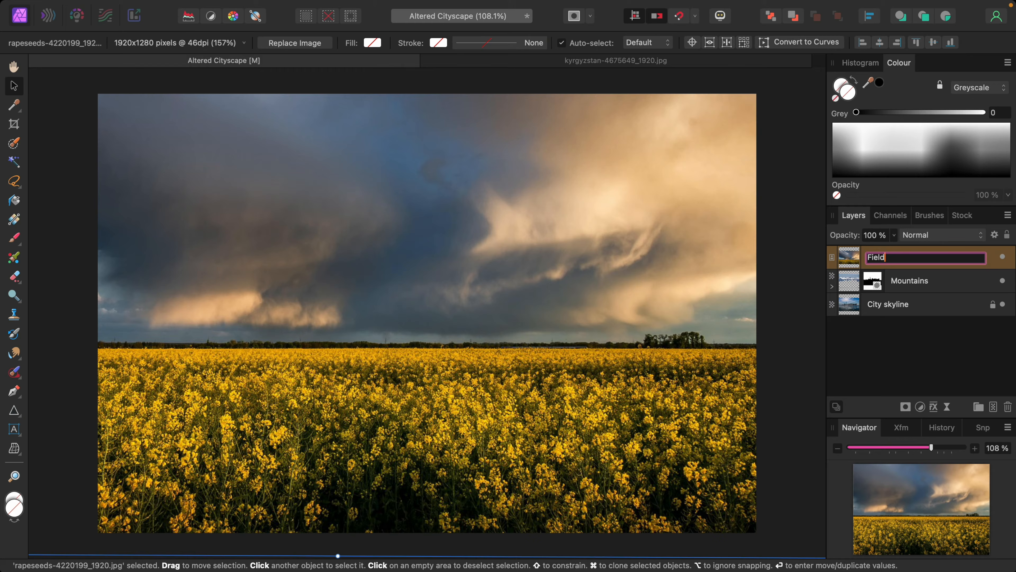
key("Return")
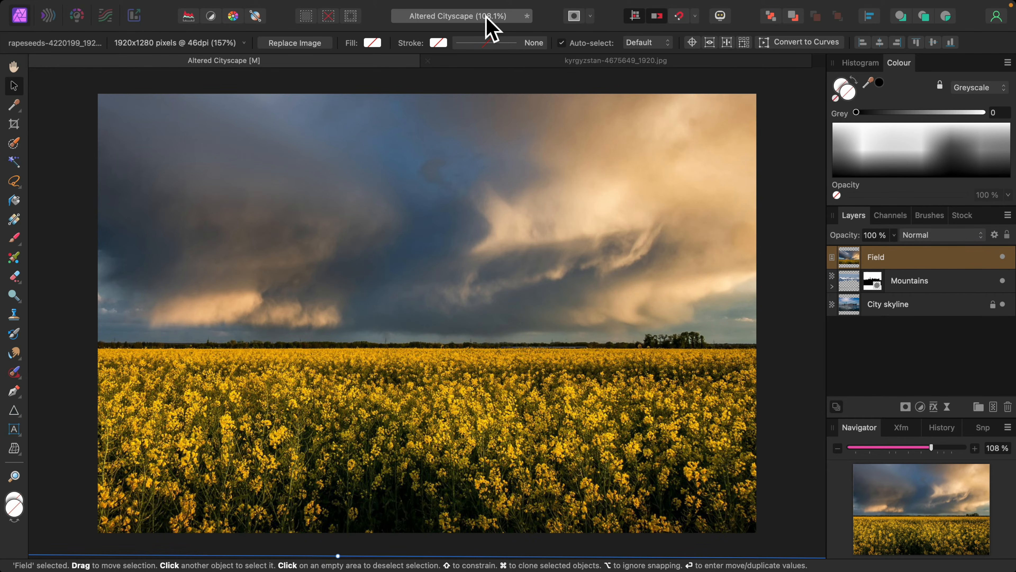
Add an empty mask layer to the Field layer and expand the layer to show the mask.
mouse_move(385, 7)
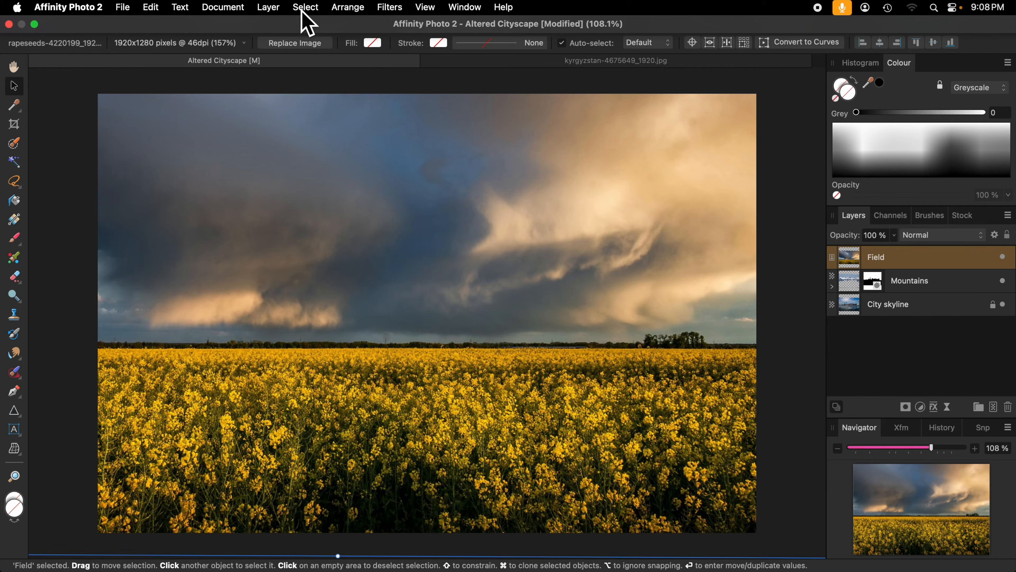
left_click(268, 7)
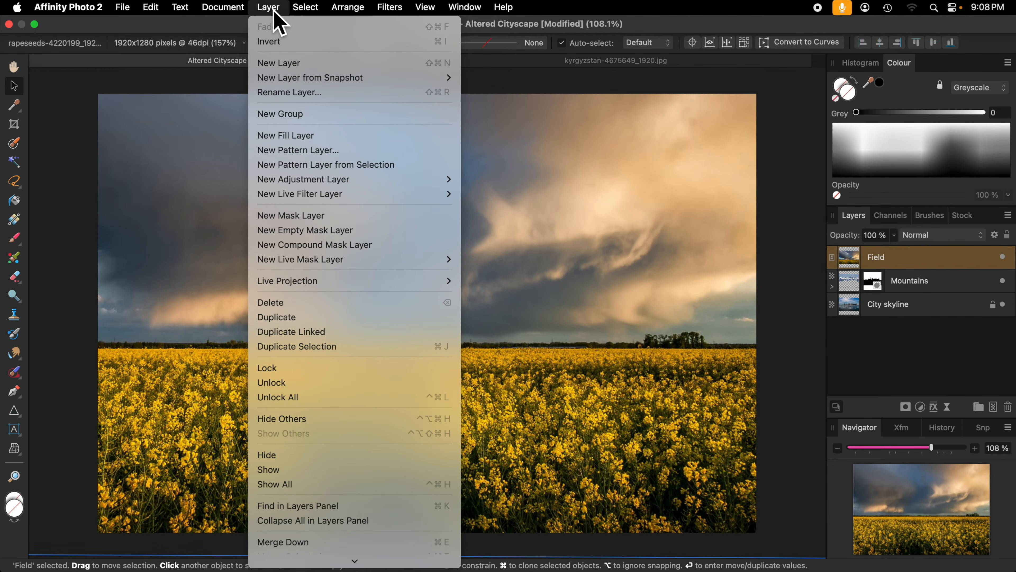
left_click(331, 235)
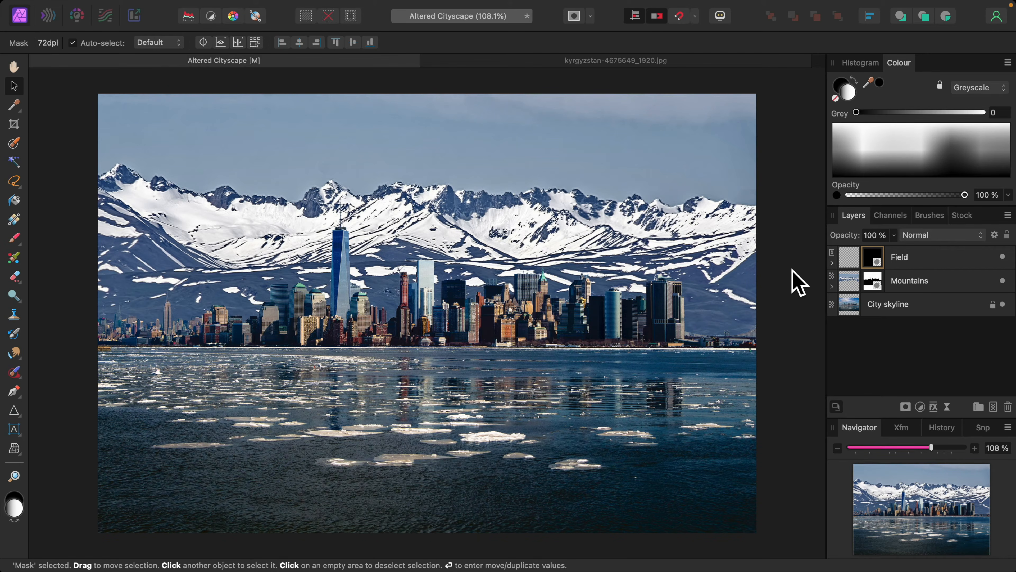
left_click(833, 263)
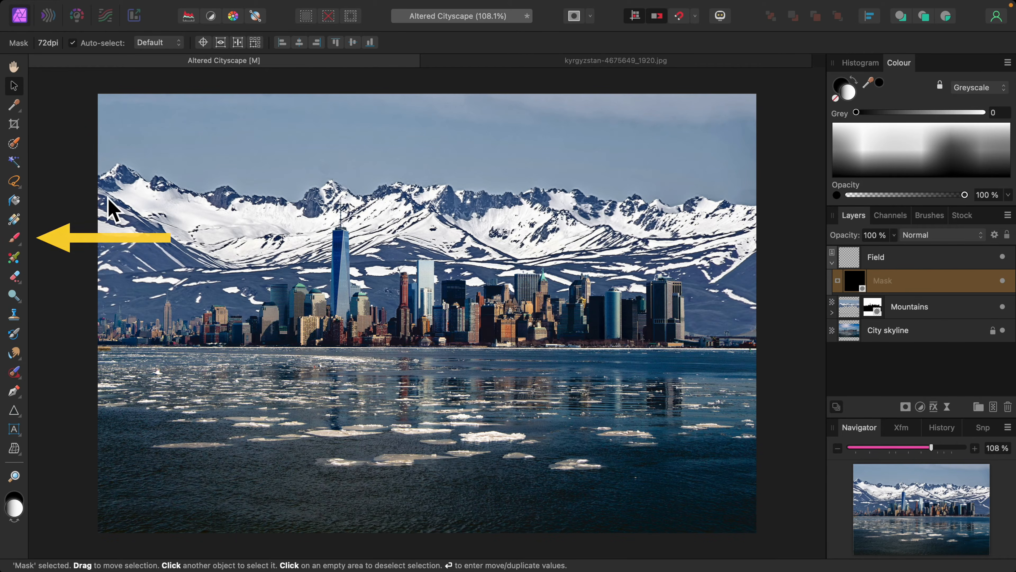
Set up the Paint Brush with white and the 64 px Tight Spacing - Small Soft masking brush, and return to the layer list.
left_click(14, 238)
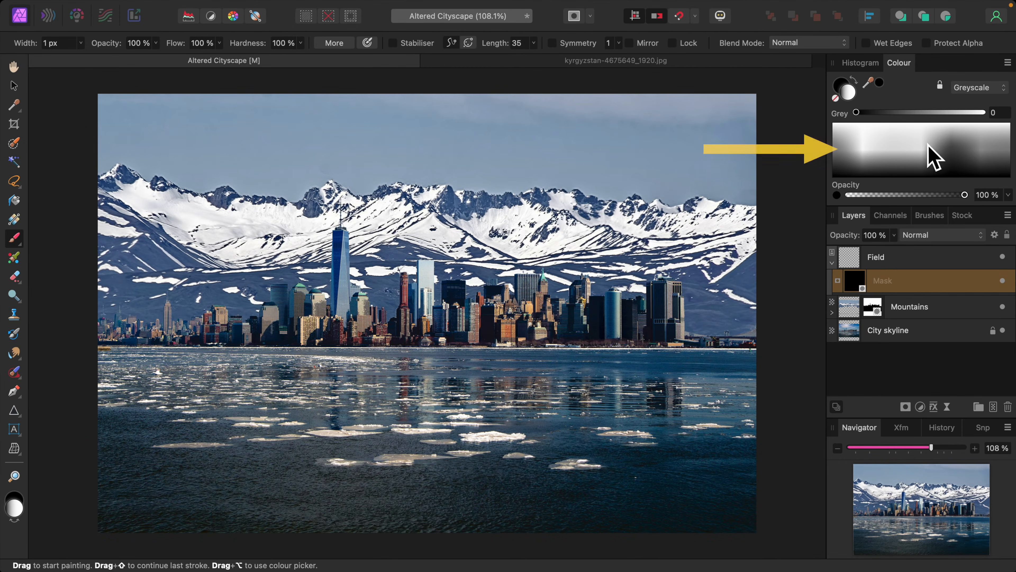
left_click(936, 140)
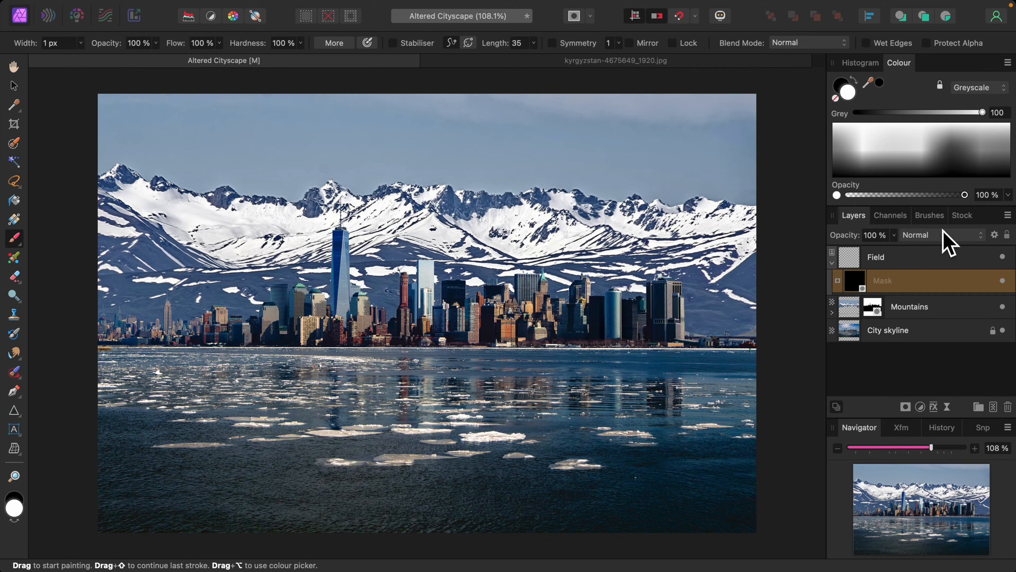
left_click(929, 215)
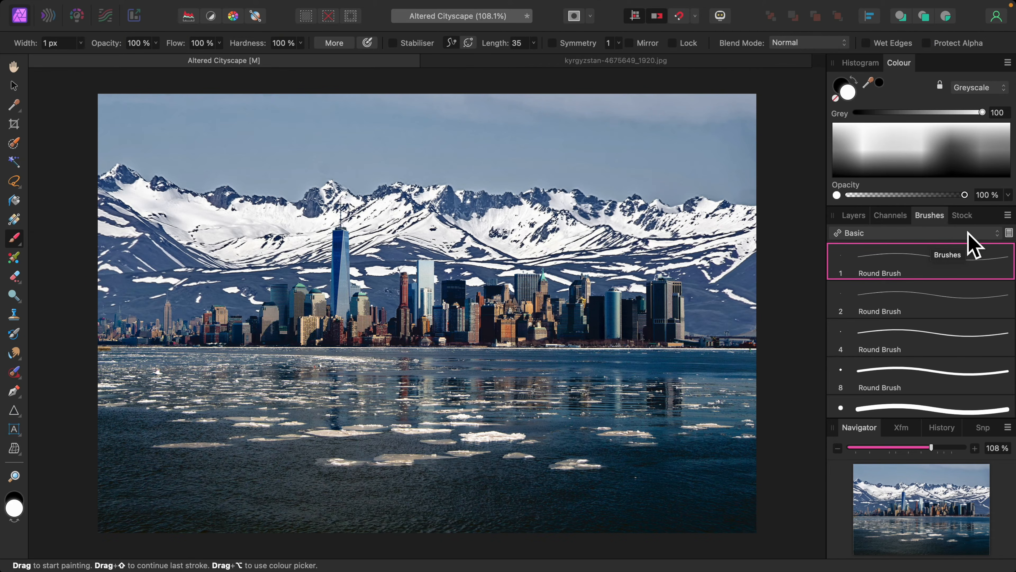
left_click(996, 232)
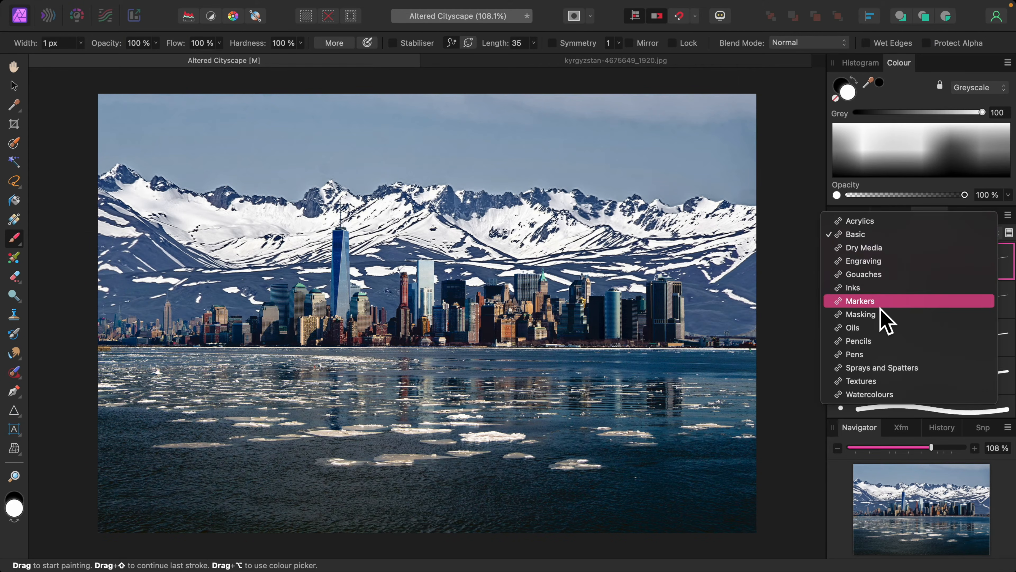
left_click(876, 314)
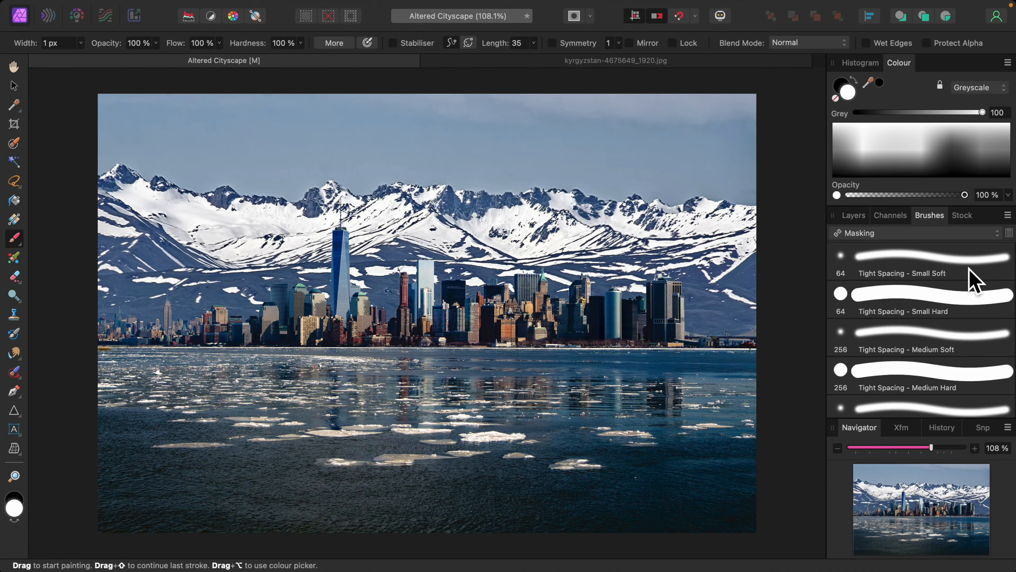
left_click(879, 273)
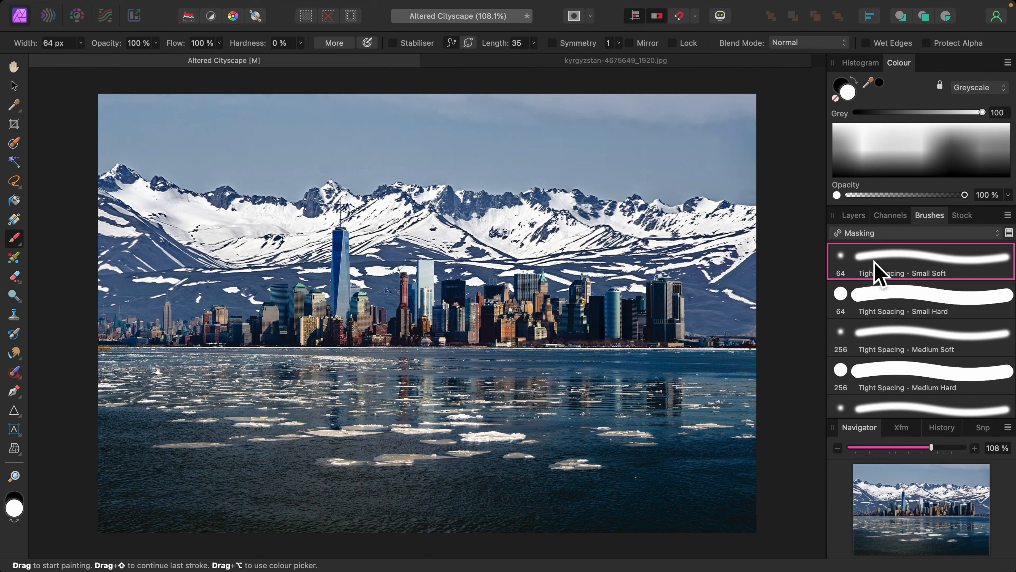
left_click(851, 216)
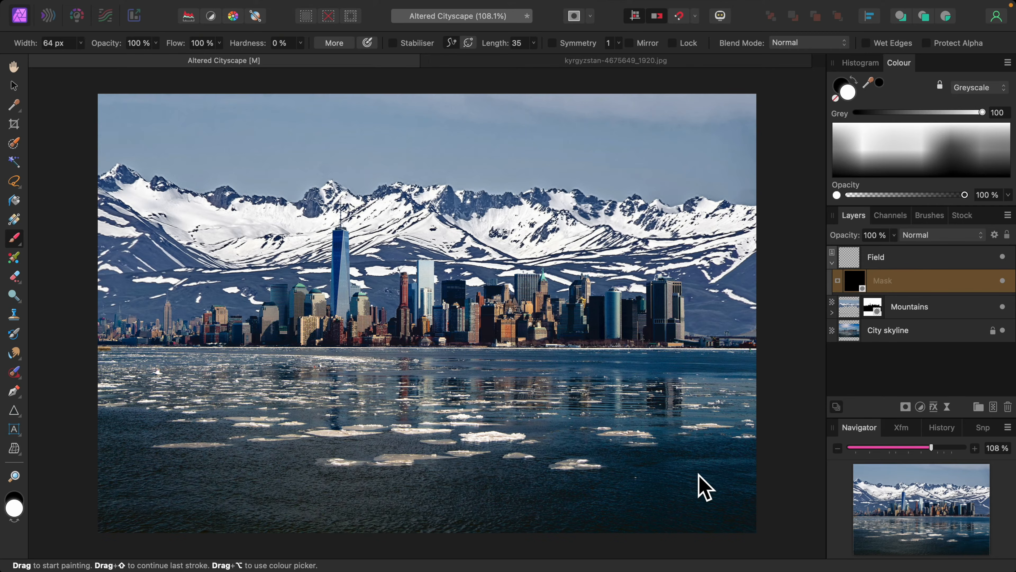
Enlarge the brush to 520.8 px and paint white on the Field mask over all the water to reveal the rapeseed field.
key("]")
key("]")
key("]")
key("]")
key("]")
key("]")
key("]")
key("]")
key("]")
key("]")
key("]")
key("]")
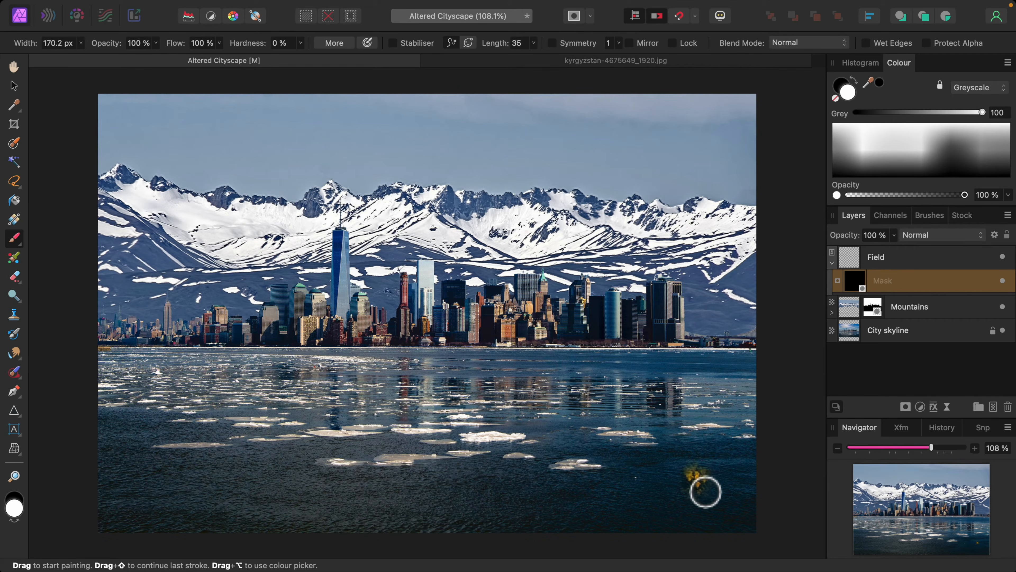
key("]")
mouse_move(662, 495)
left_mouse_down()
mouse_move(751, 497)
mouse_move(297, 478)
mouse_move(747, 435)
mouse_move(660, 454)
mouse_move(753, 400)
mouse_move(91, 394)
mouse_move(472, 395)
mouse_move(454, 434)
mouse_move(620, 456)
left_mouse_up()
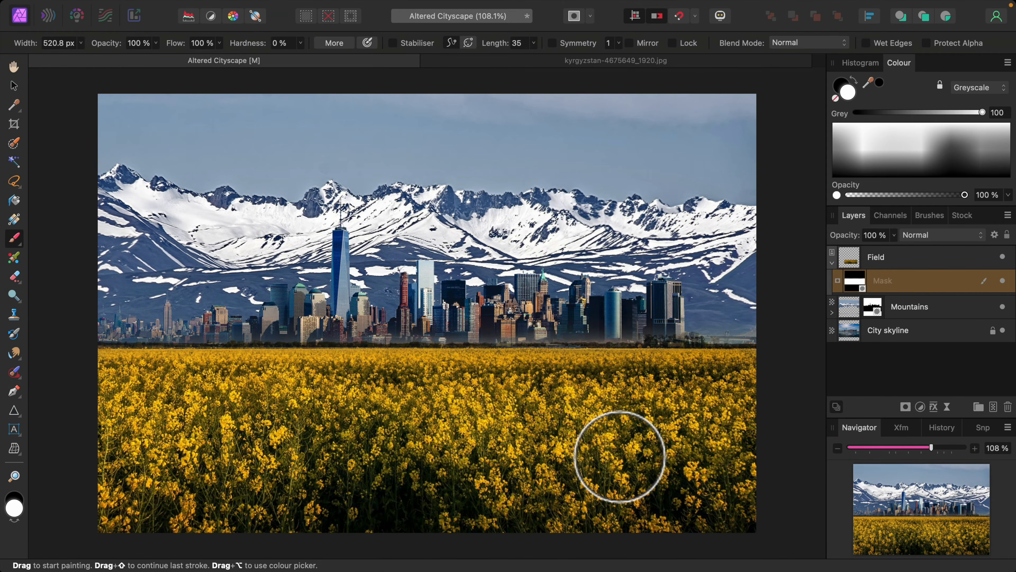
Shrink the brush to 196.4 px, switch to black and paint the field haze off the bridge and the rightmost buildings.
key("super+4")
scroll(619, 456, "right", 15)
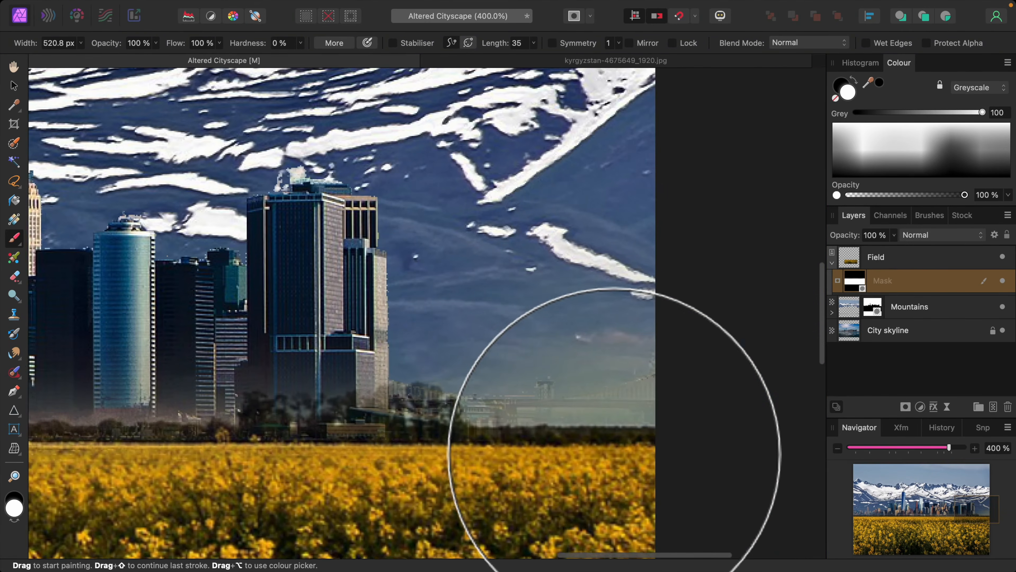
scroll(614, 454, "left", 1)
mouse_move(614, 455)
left_mouse_down()
mouse_move(601, 448)
mouse_move(544, 297)
left_mouse_up()
key("super+z")
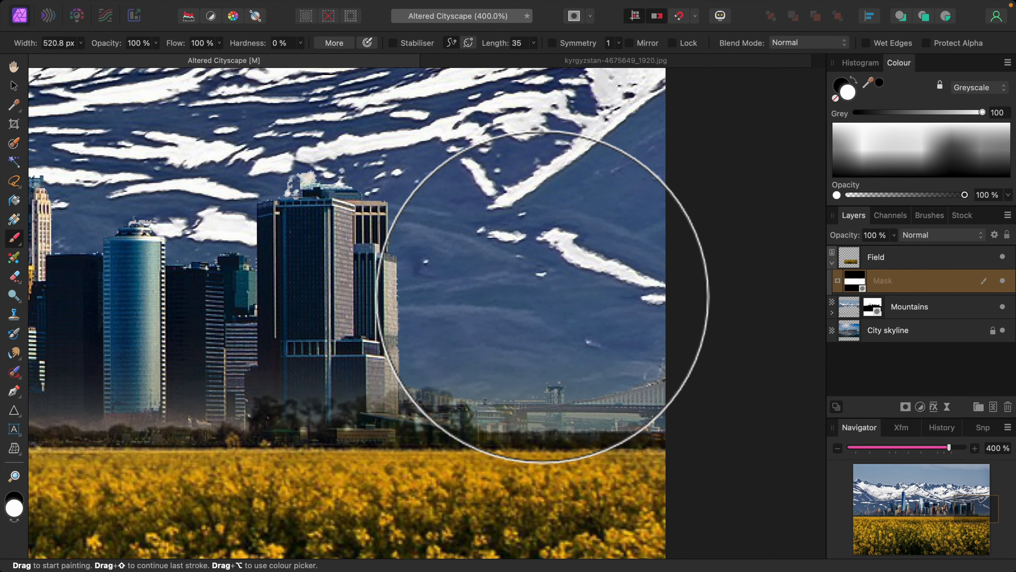
key("bracketleft")
key("bracketleft")
key("bracketleft")
key("bracketleft")
key("bracketleft")
key("bracketleft")
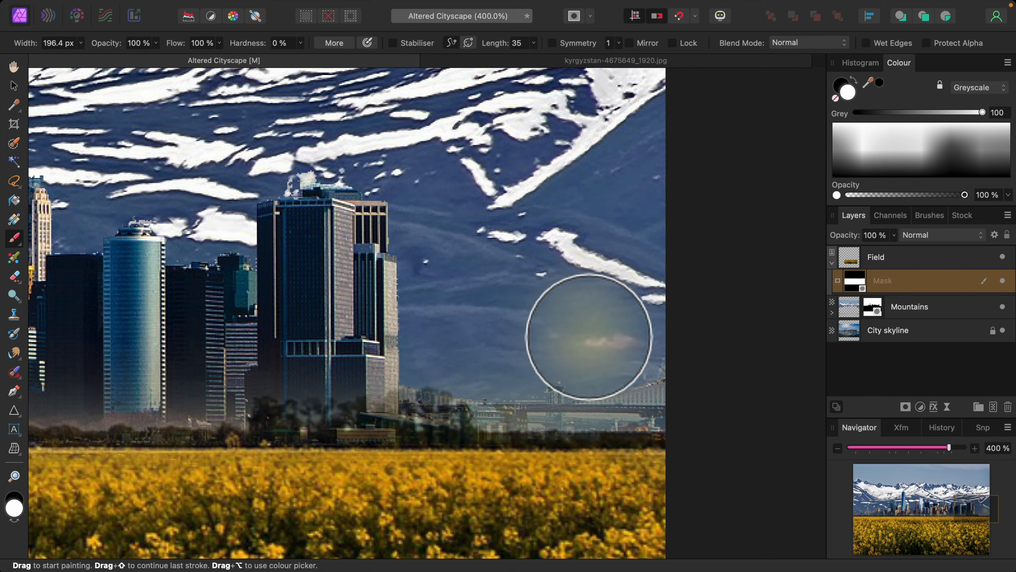
key("super+z")
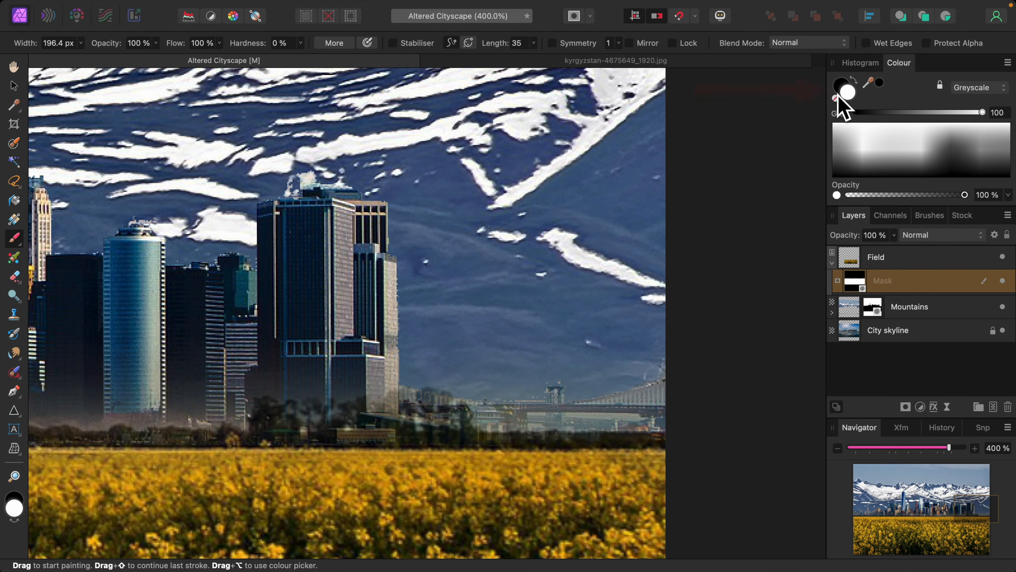
left_click(842, 86)
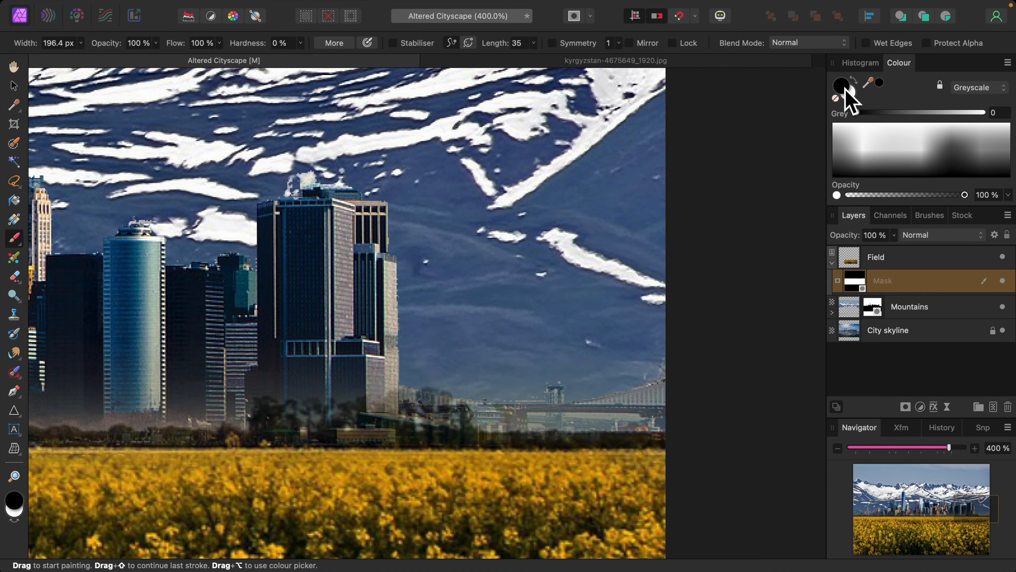
mouse_move(601, 345)
left_mouse_down()
mouse_move(545, 356)
mouse_move(590, 363)
mouse_move(347, 353)
left_mouse_up()
Continue painting black on the Field mask along the base of the remaining buildings to the skyline's left end.
scroll(347, 353, "left", 10)
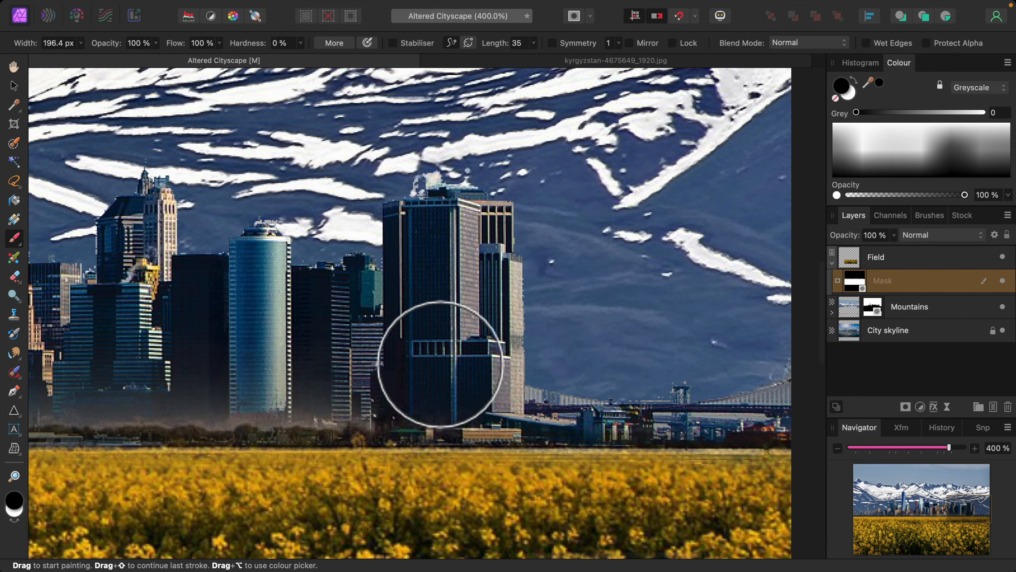
scroll(289, 268, "left", 15)
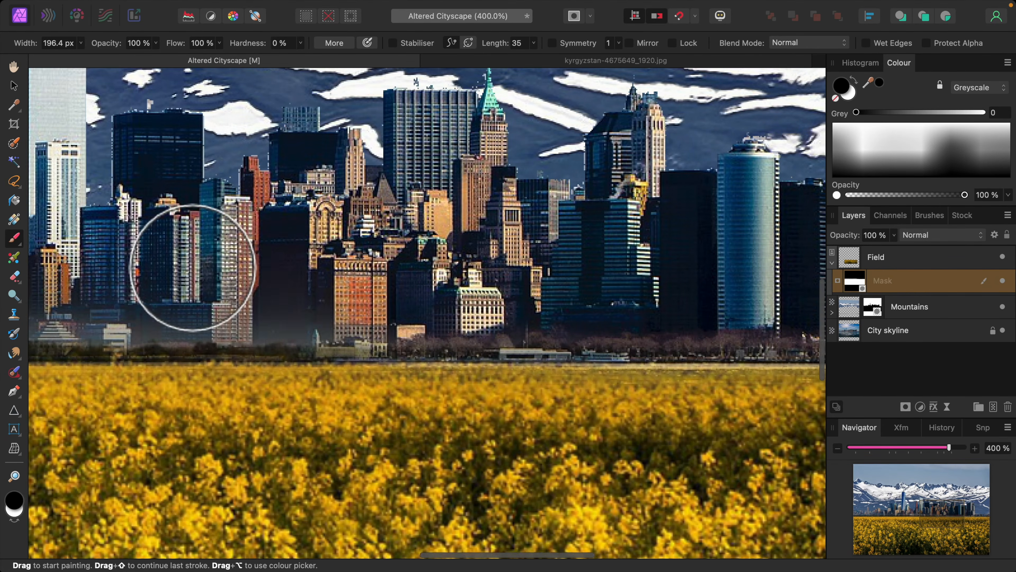
scroll(301, 269, "left", 15)
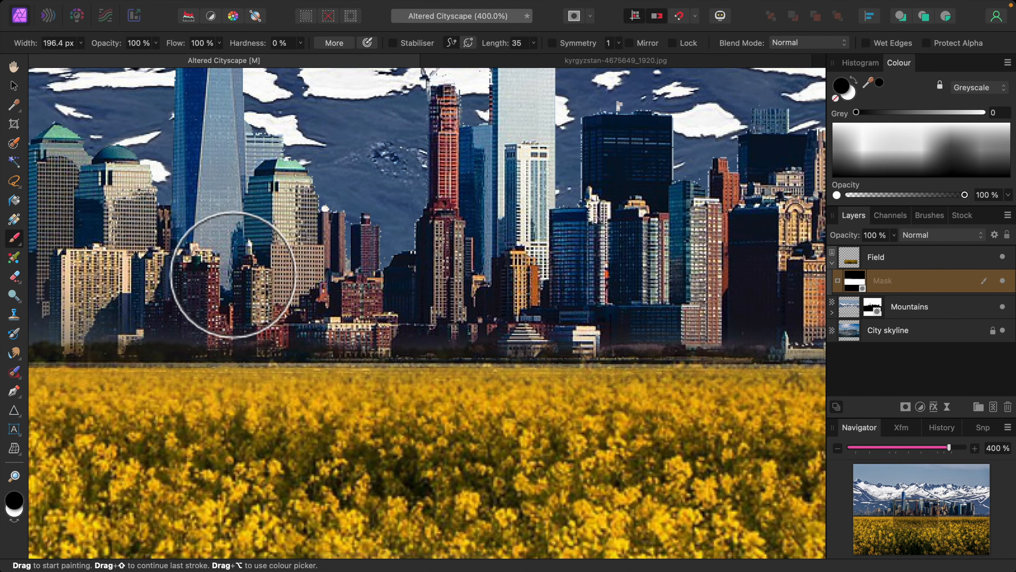
scroll(194, 263, "left", 10)
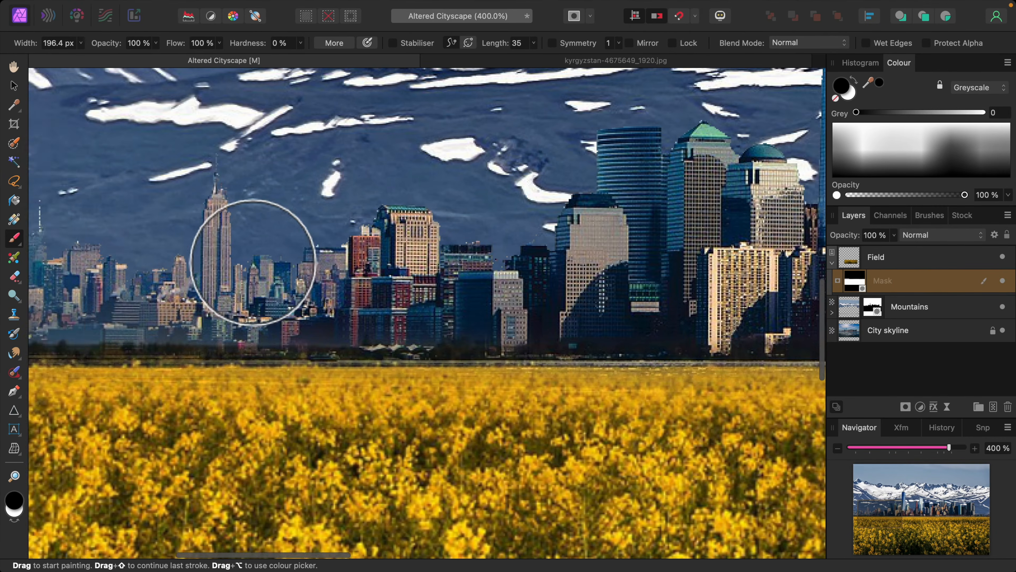
scroll(563, 227, "right", 20)
scroll(509, 210, "right", 20)
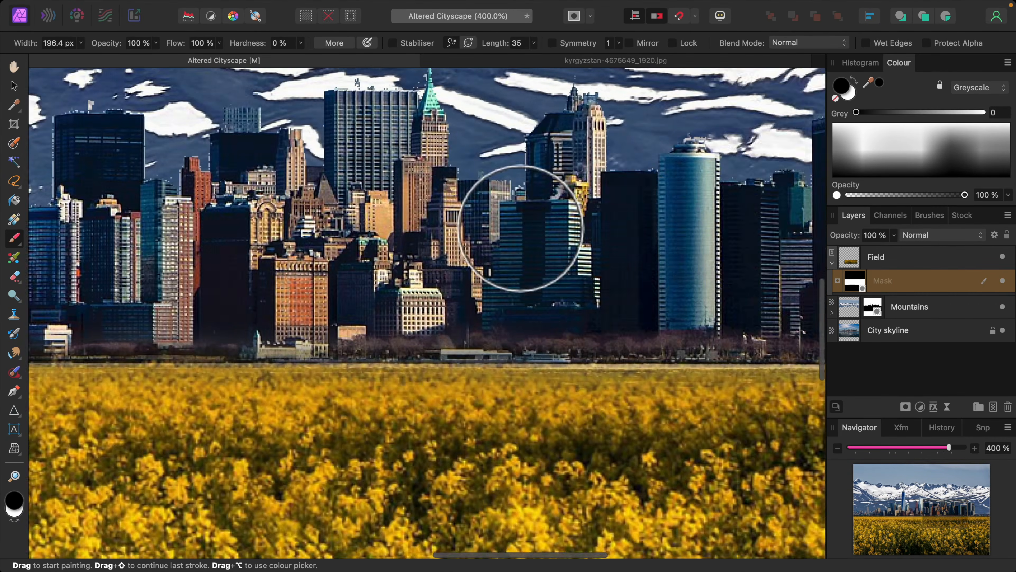
scroll(481, 238, "left", 20)
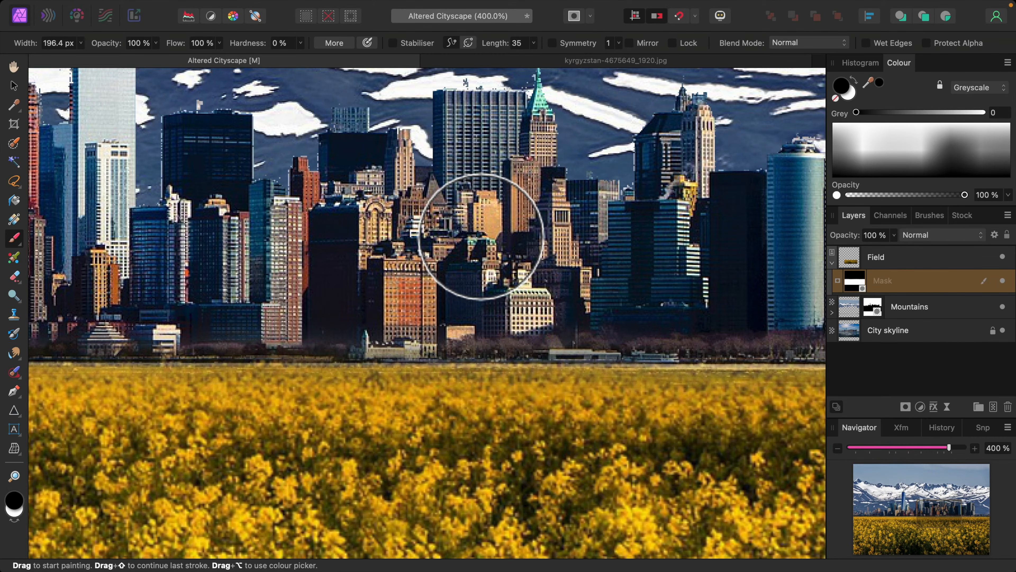
key("super+0")
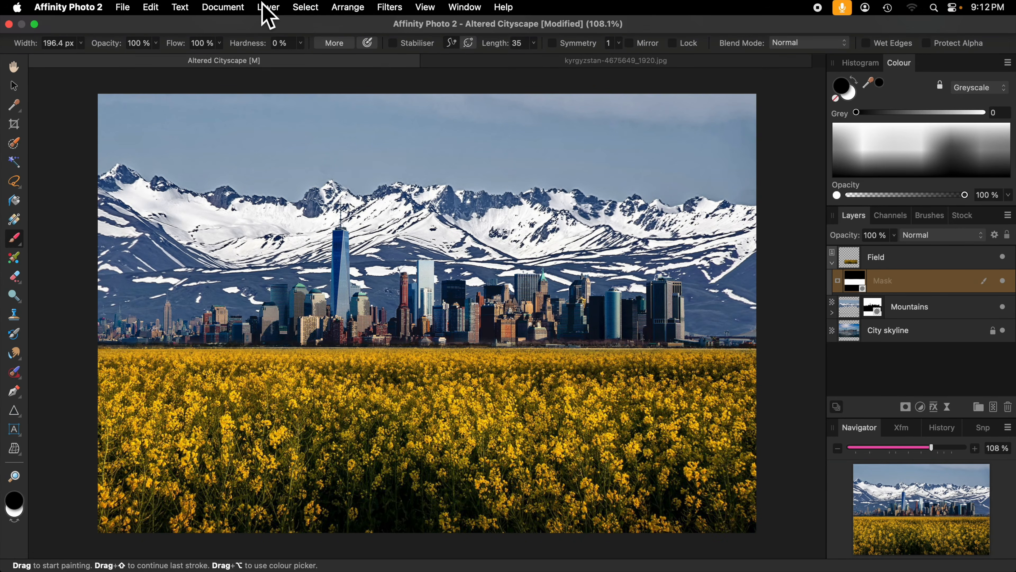
Create a new fill layer and nest it inside the Field layer, below its mask.
left_click(268, 8)
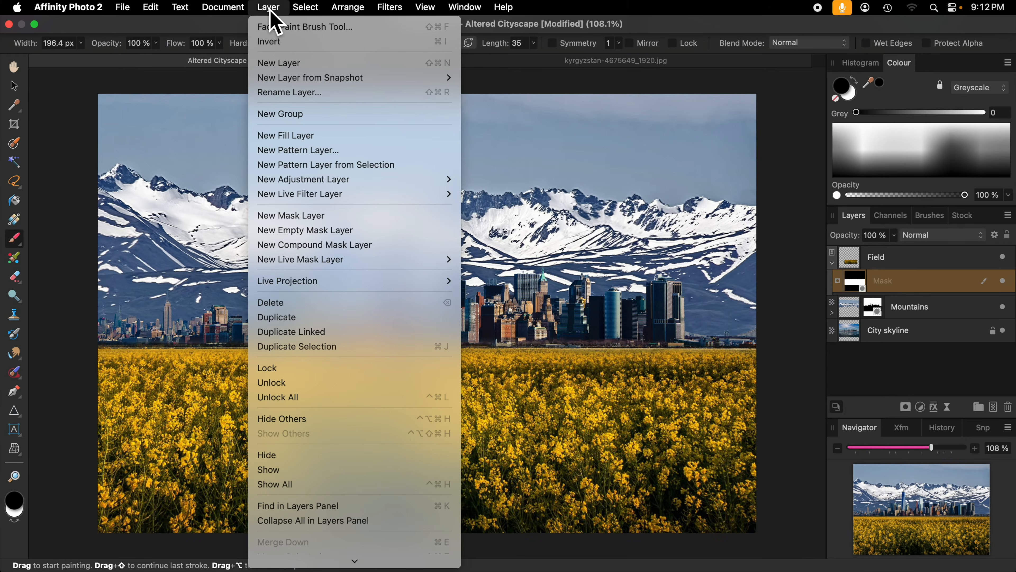
left_click(298, 136)
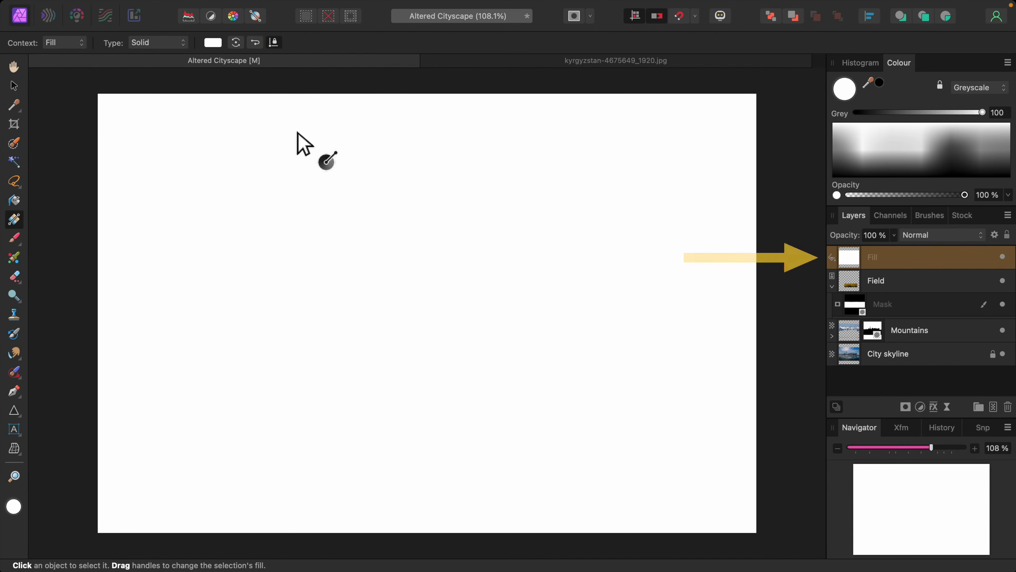
left_click_drag(845, 257, 897, 285)
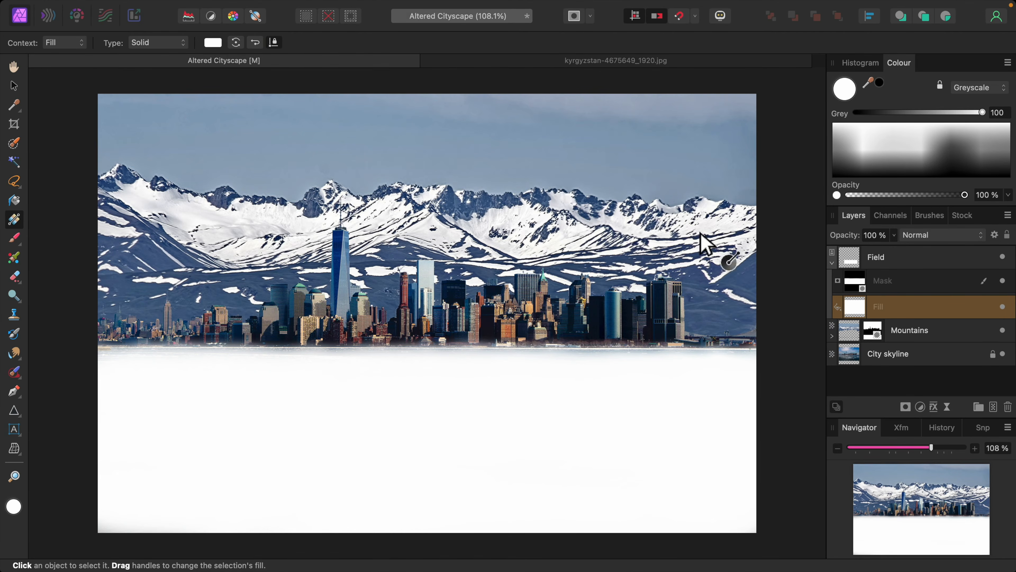
Give the Fill layer a reversed linear gradient, black at the shoreline to white at the image's lower edge, in Multiply blend mode.
left_click_drag(424, 349, 431, 537)
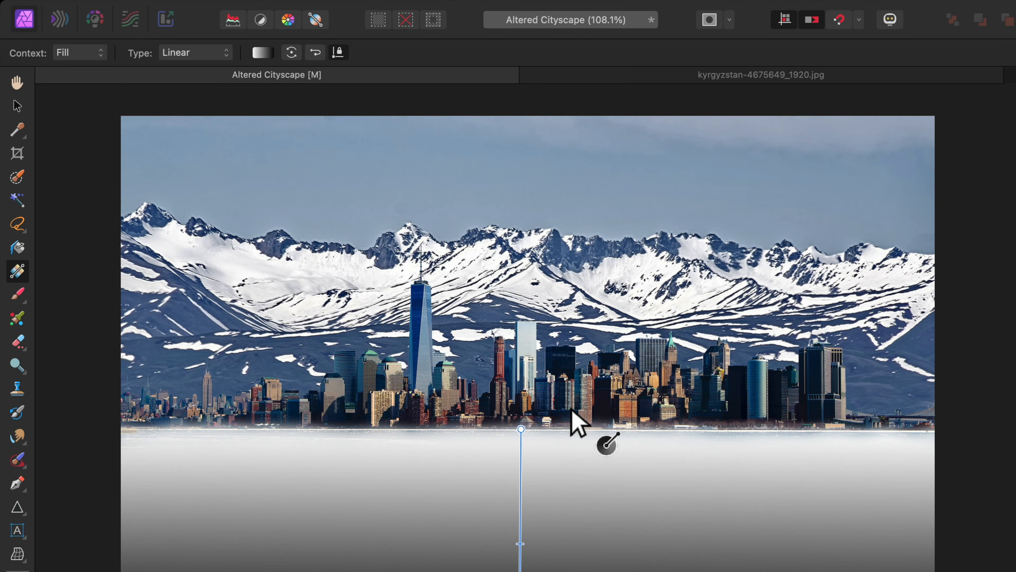
left_click(315, 53)
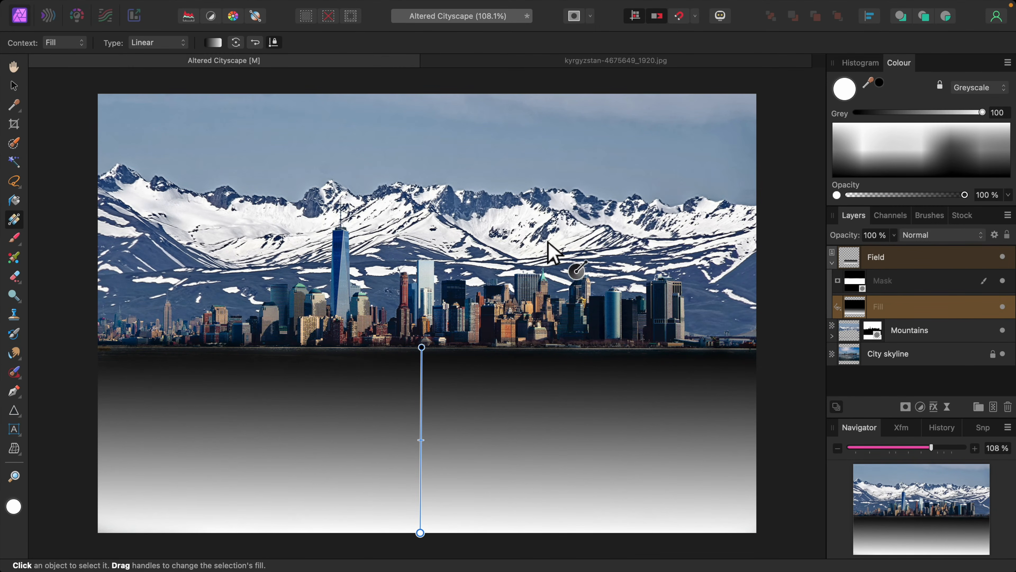
left_click(979, 236)
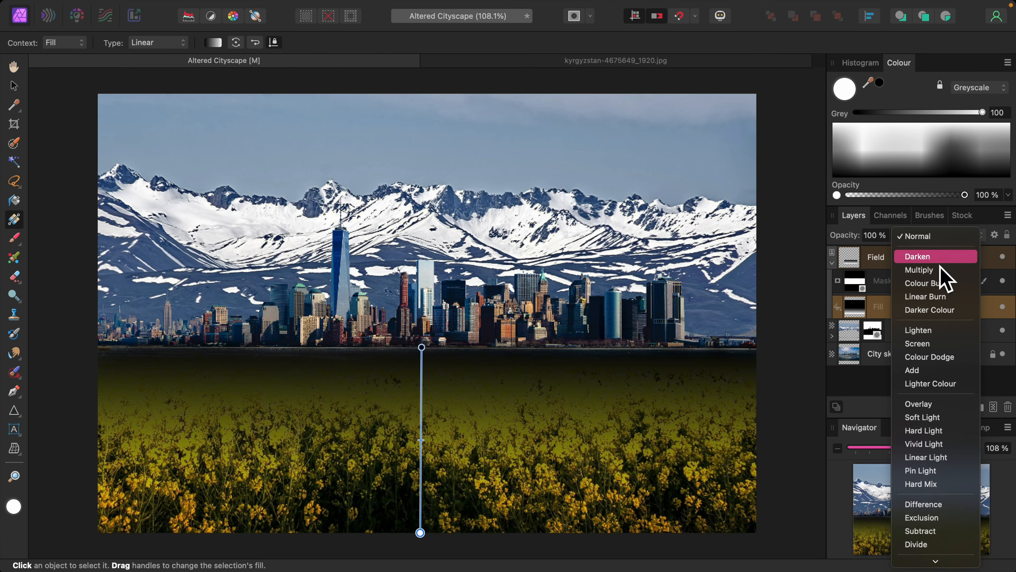
left_click(936, 271)
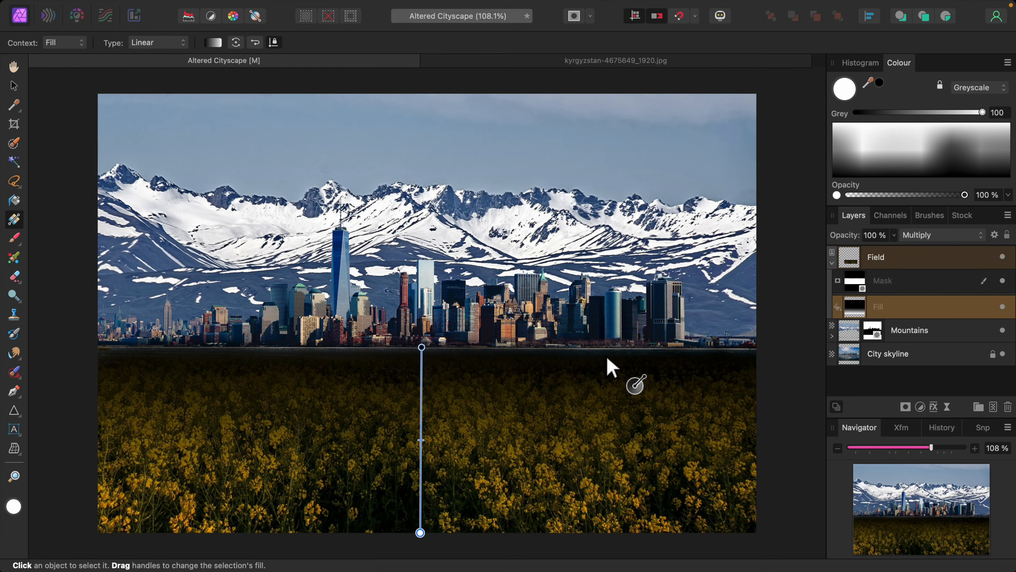
Raise the gradient's black end to the mountain peaks, move its midpoint upward, and set the Fill layer's opacity to 42 %.
left_click_drag(435, 354, 434, 199)
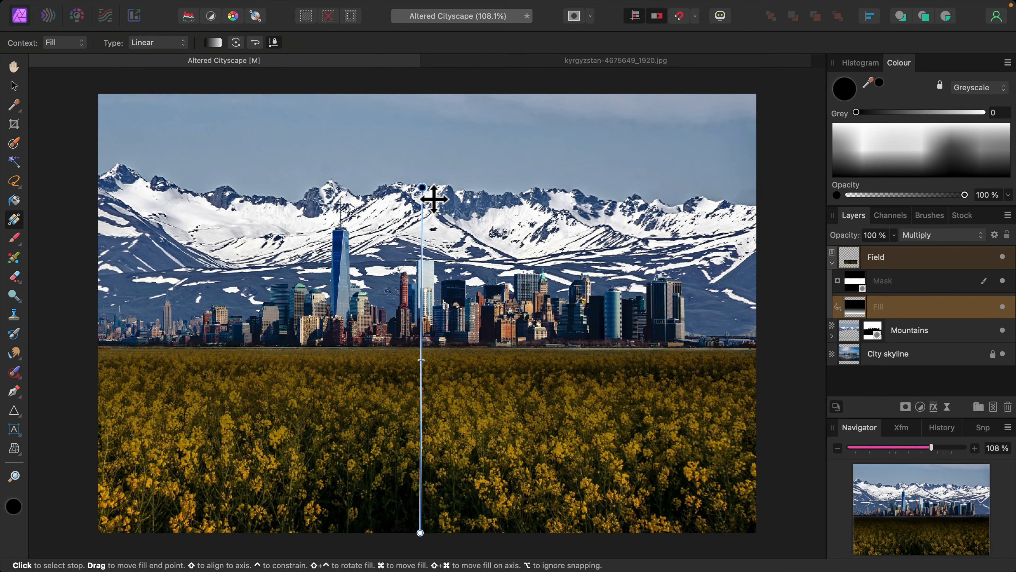
left_click_drag(427, 370, 428, 294)
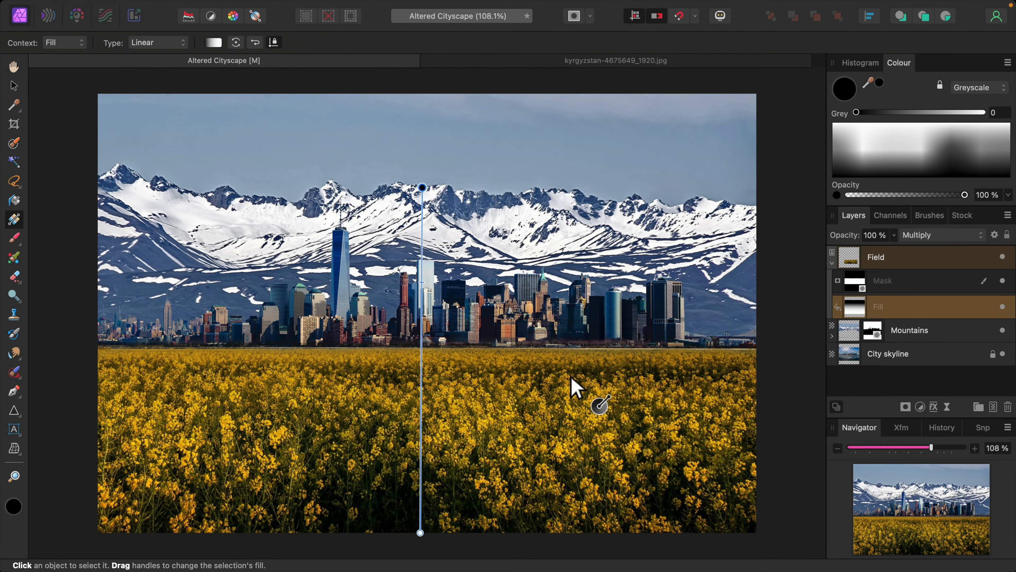
left_click(894, 235)
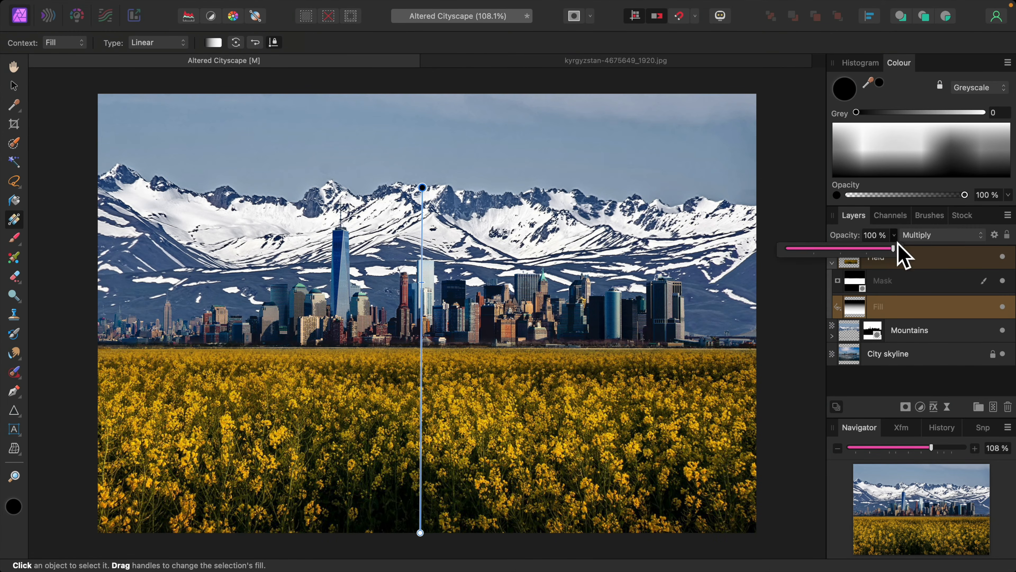
left_click_drag(898, 250, 838, 253)
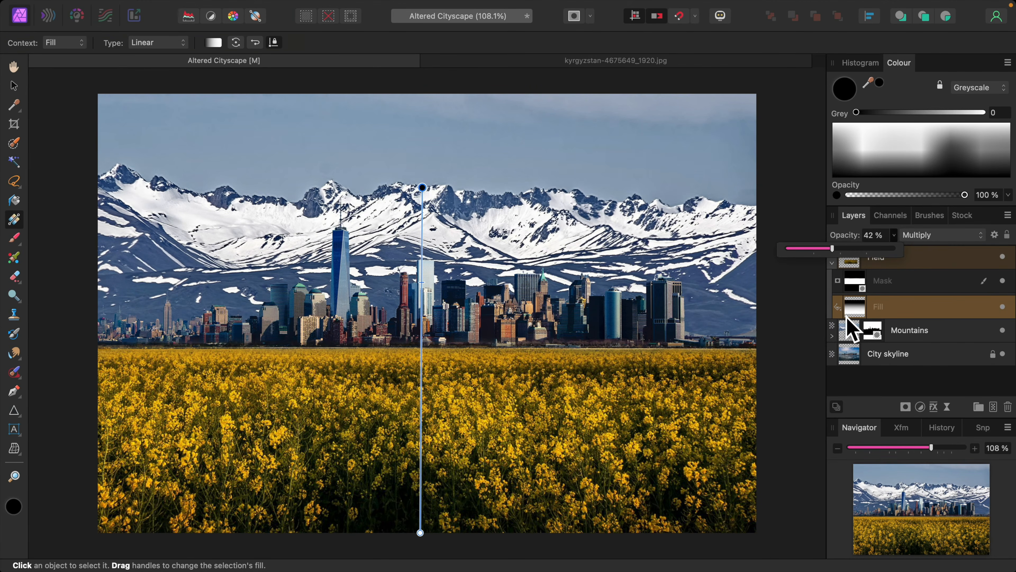
left_click(853, 315)
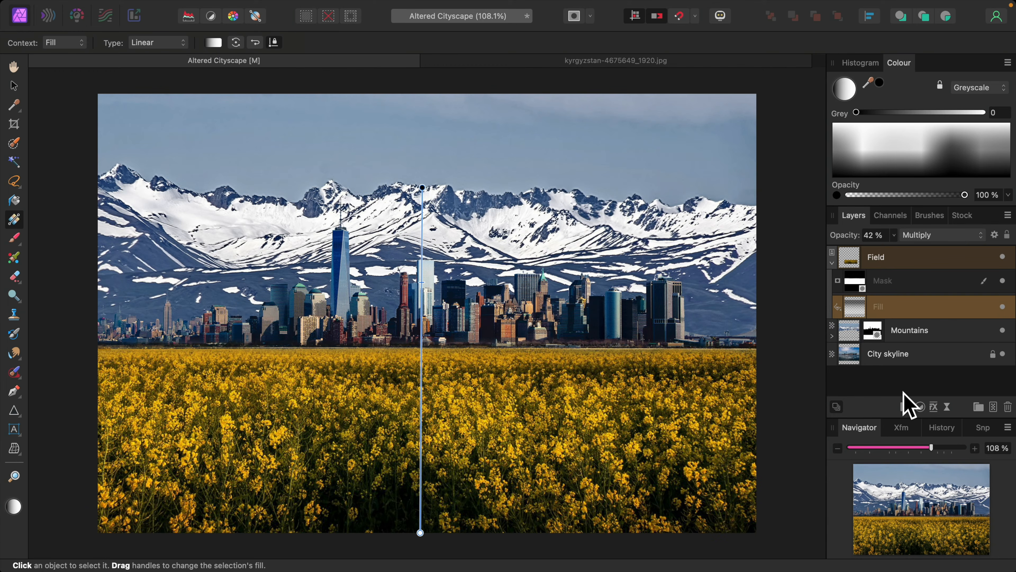
Add a Brightness / Contrast adjustment inside the Field layer with brightness 22 % and contrast 14 %.
left_click(921, 407)
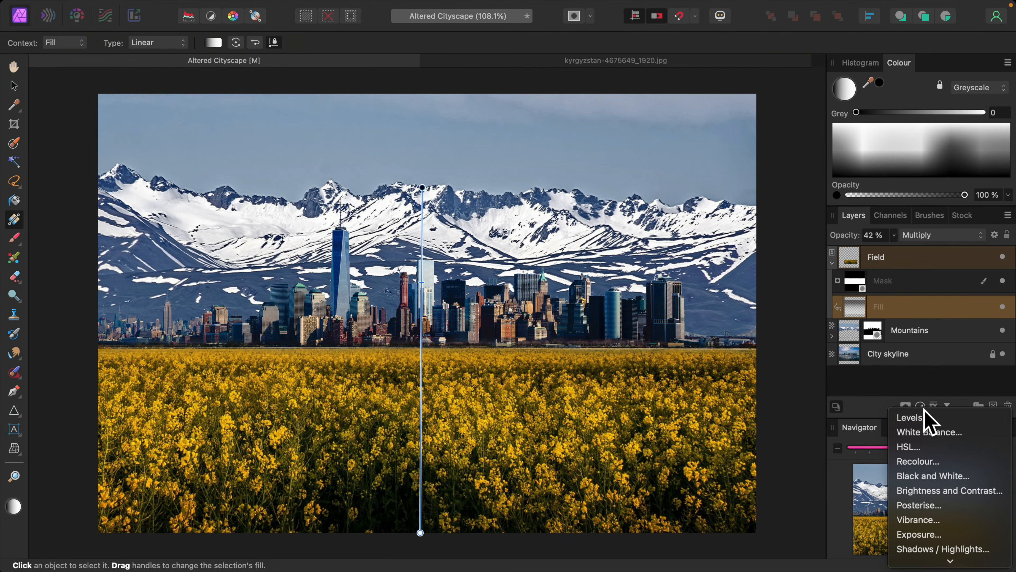
left_click(951, 491)
left_click_drag(879, 391, 899, 402)
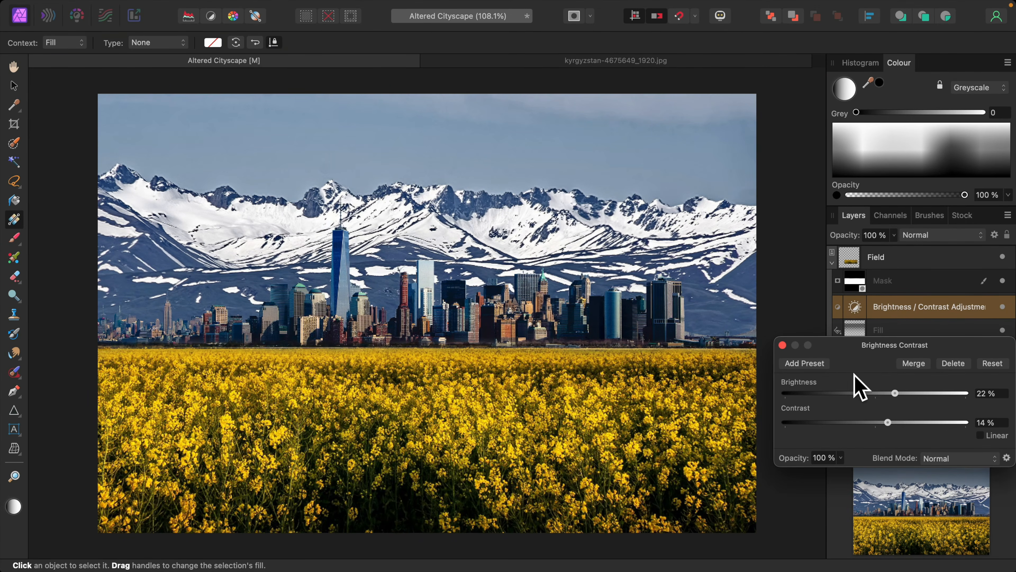
left_click(783, 345)
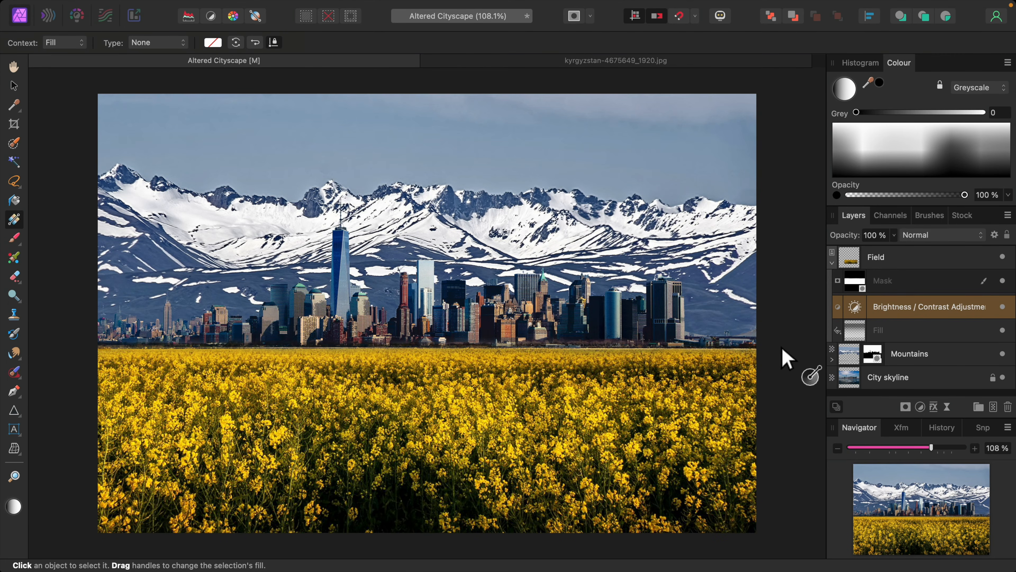
Increase the opacity of the Fill layer inside Field and collapse the Field layer.
left_click(862, 332)
left_click(893, 238)
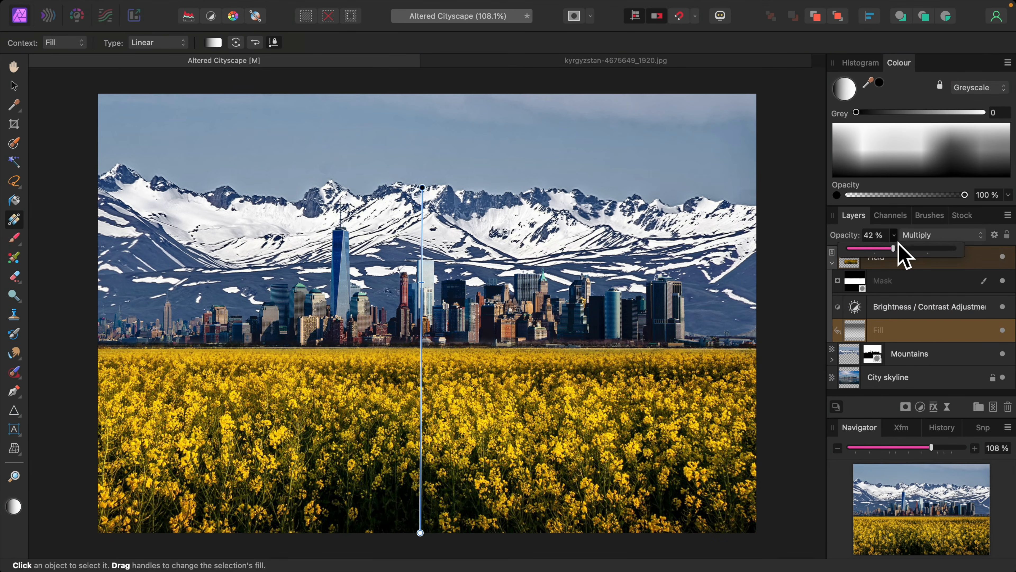
left_click_drag(898, 250, 935, 262)
left_click(833, 263)
Add a Brightness / Contrast adjustment inside the City skyline layer with brightness -9 %.
left_click(890, 312)
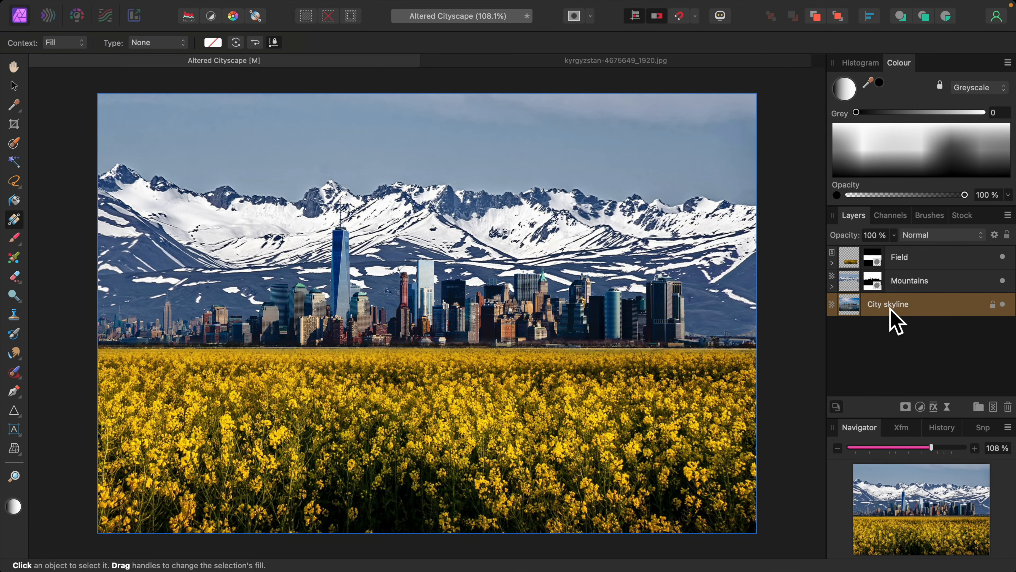
left_click(921, 407)
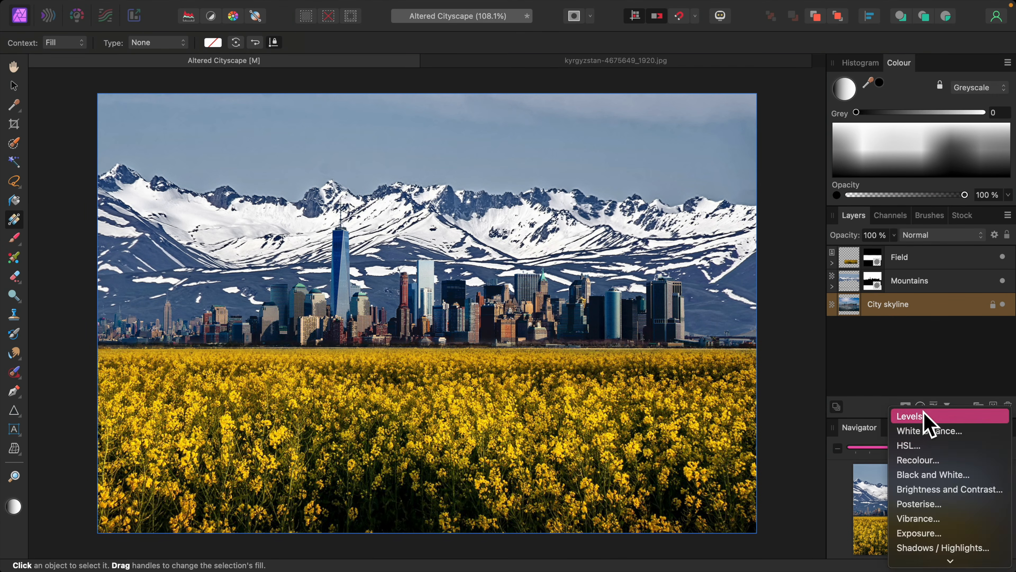
left_click(953, 489)
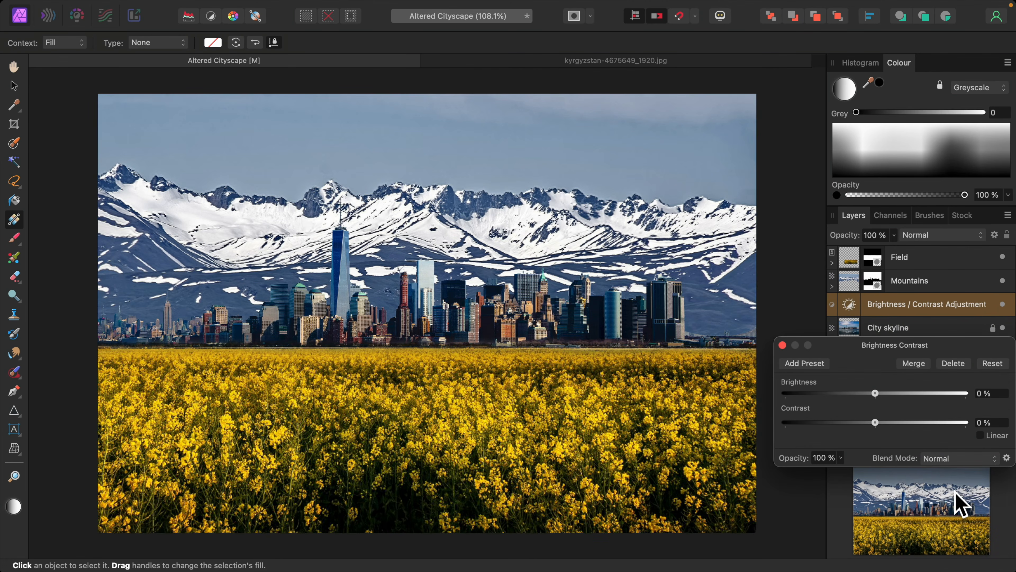
left_click_drag(893, 346, 893, 378)
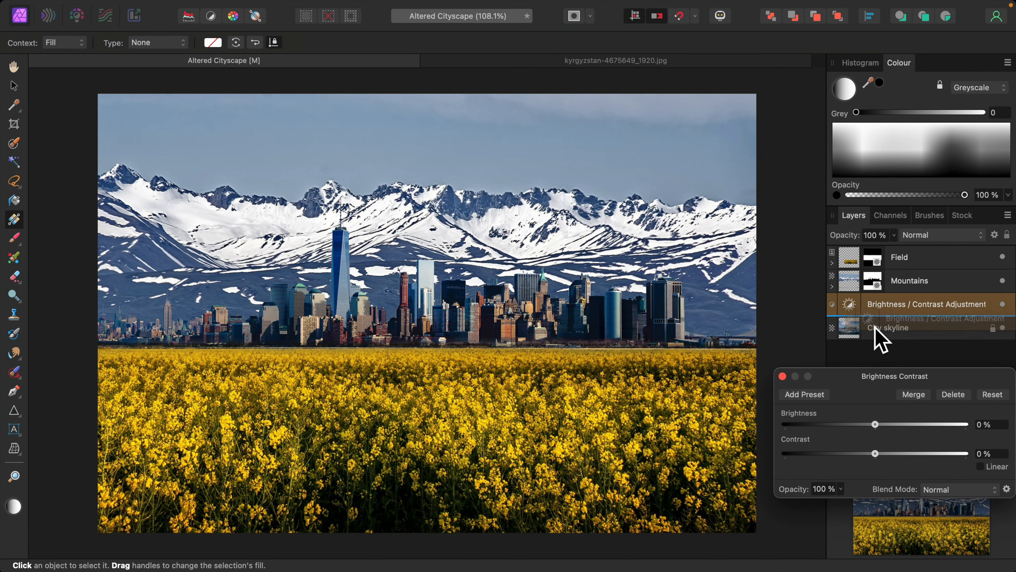
left_click_drag(880, 305, 875, 329)
left_click_drag(878, 427, 869, 425)
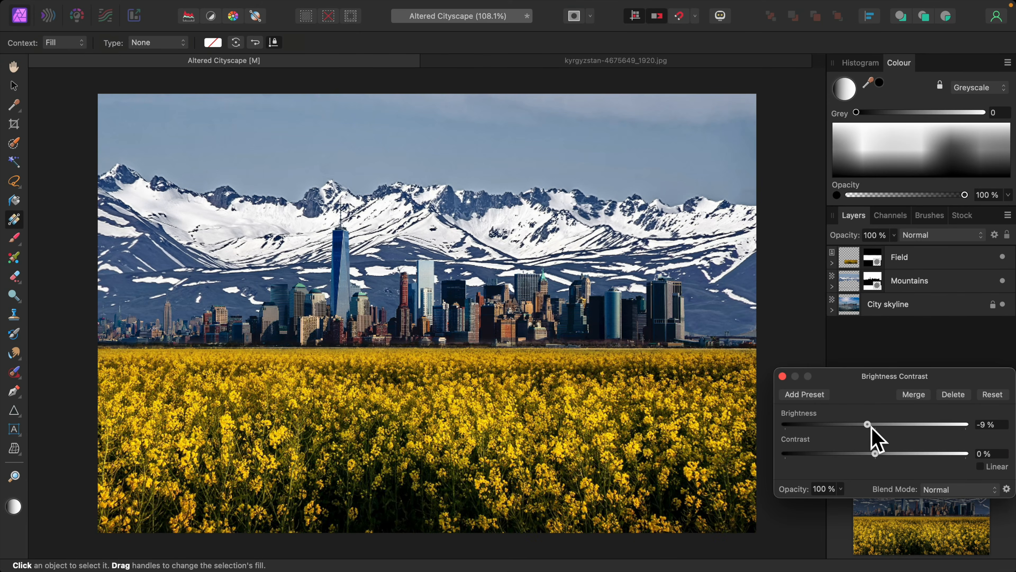
left_click(782, 377)
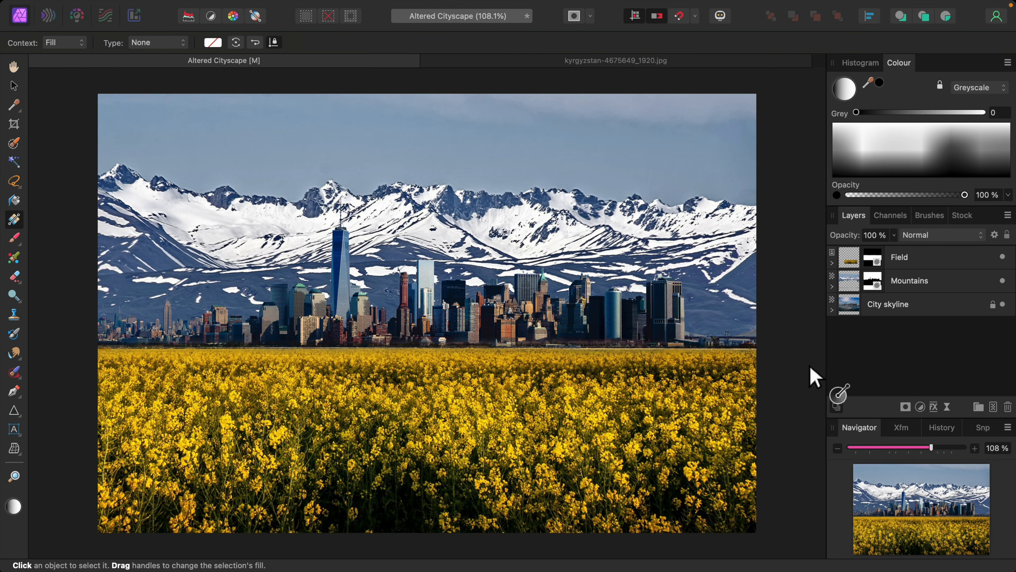
Toggle the visibility of the Field and Mountains layers together to compare the original cityscape with the composite, leaving both layers shown.
key("shift")
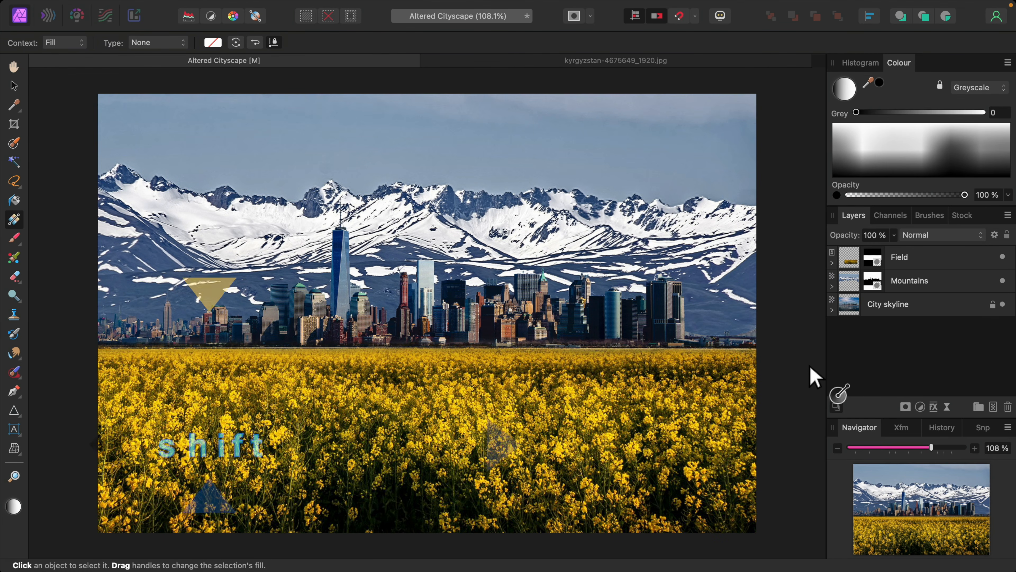
left_click(943, 262)
left_click(945, 282, "shift")
left_click(1002, 281)
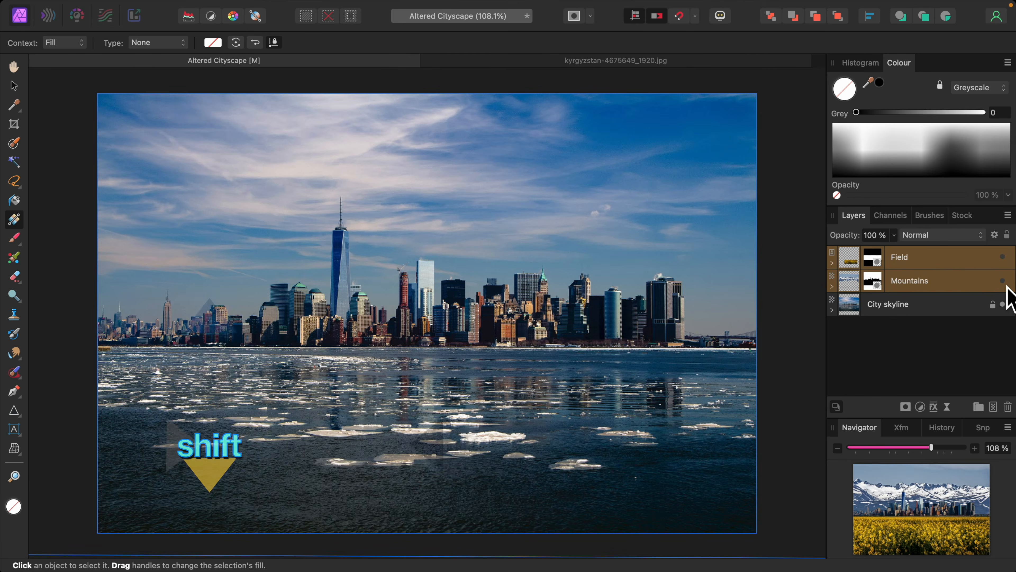
left_click(1002, 281)
left_click(1002, 281)
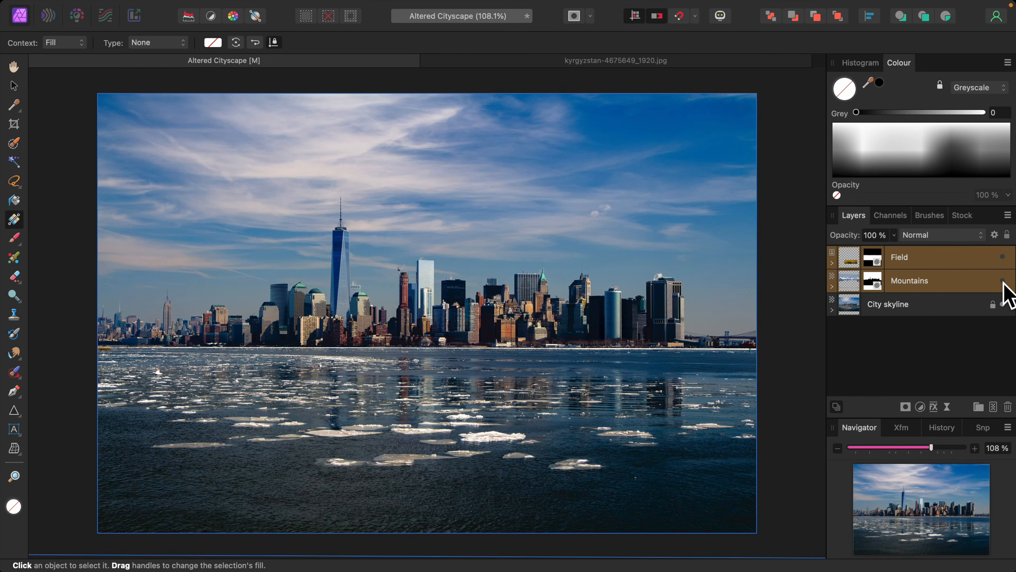
left_click(1002, 281)
left_click(1002, 281)
left_click(1002, 281)
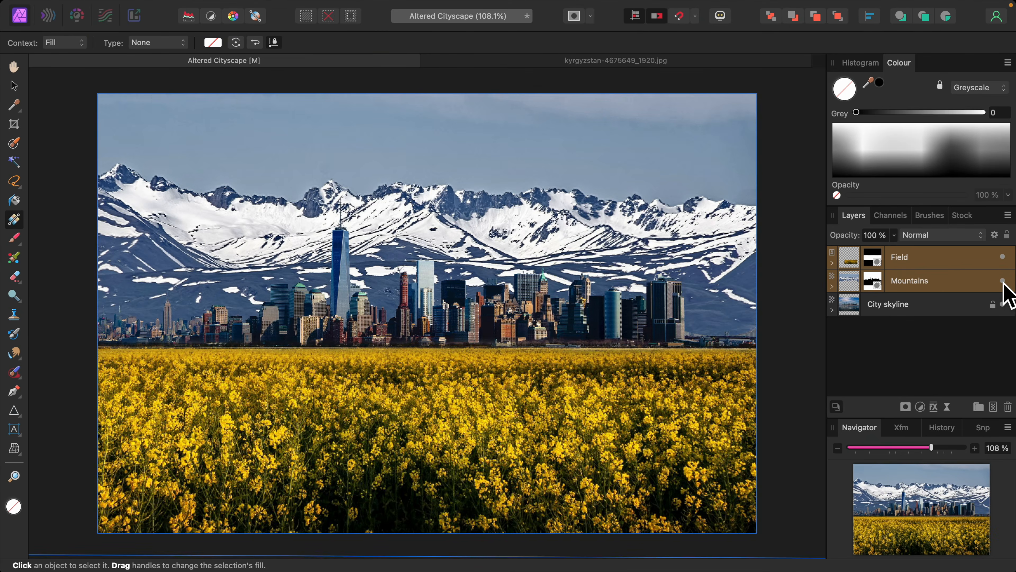
left_click(1002, 281)
left_click(1002, 281)
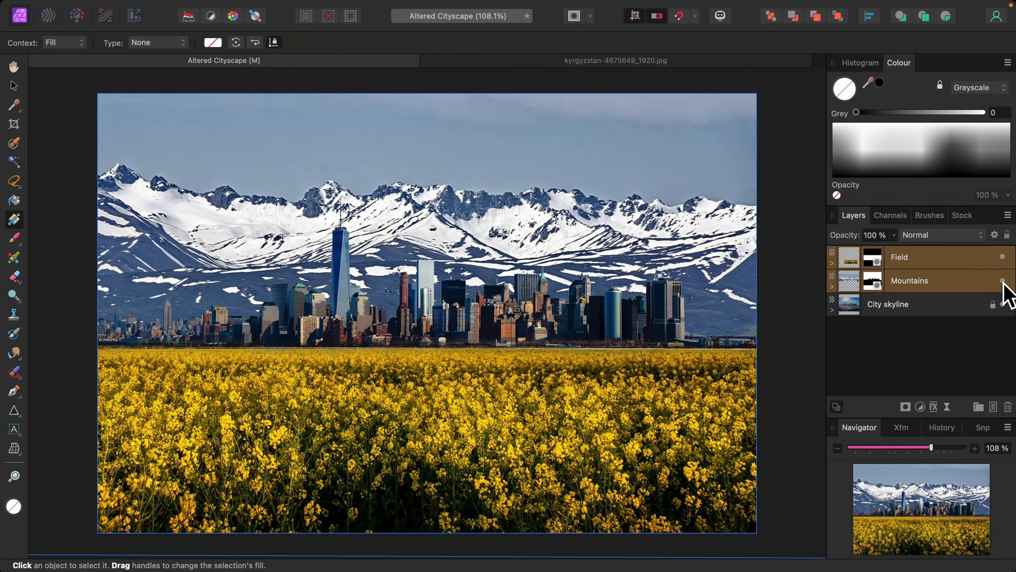